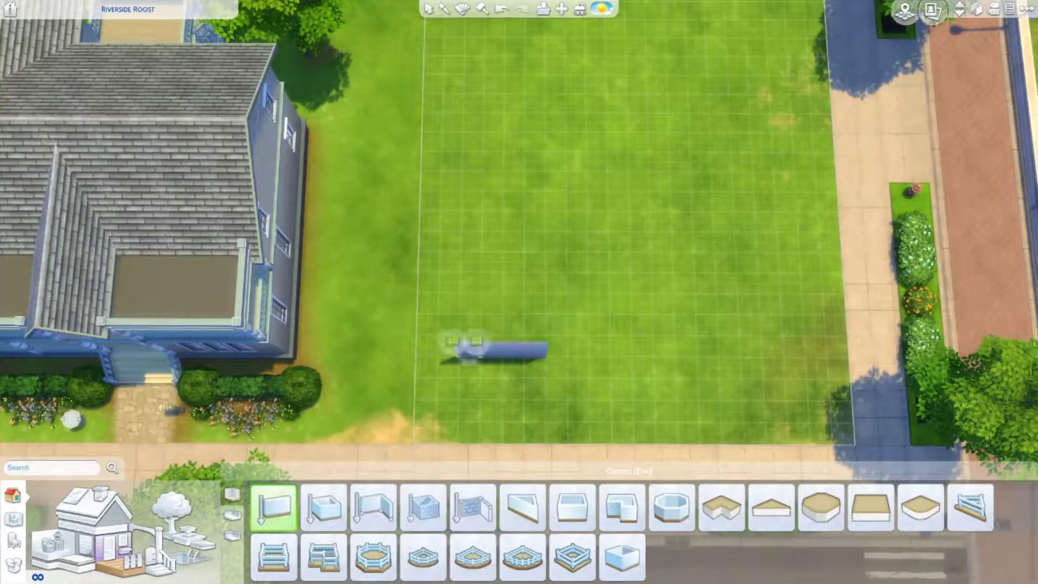
# Draw an L-shaped wall on the empty lawn and outline a second room of the house.
pyautogui.moveTo(452, 343); pyautogui.dragTo(471, 265)
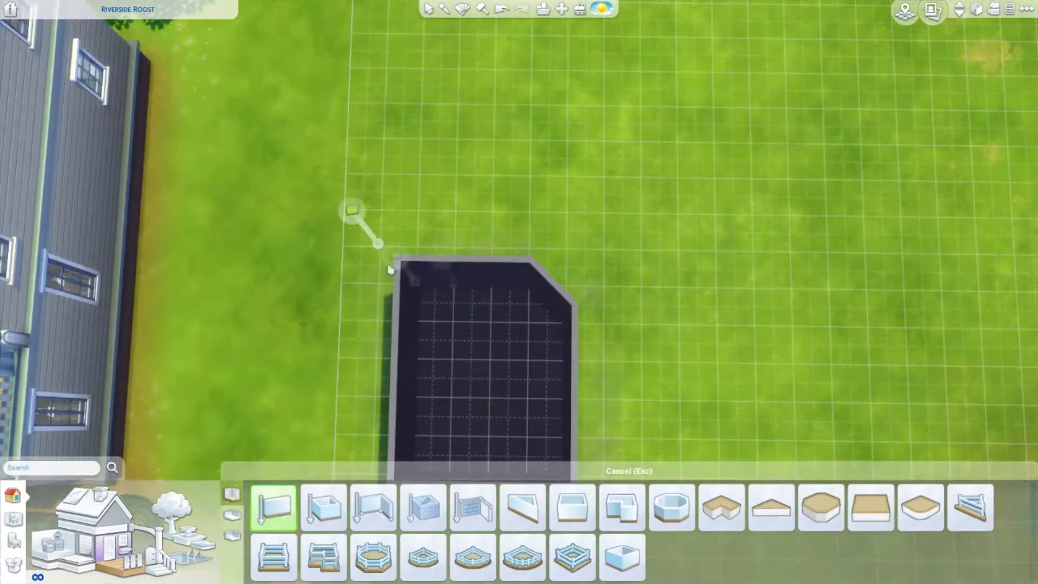
pyautogui.moveTo(398, 329); pyautogui.dragTo(532, 201)
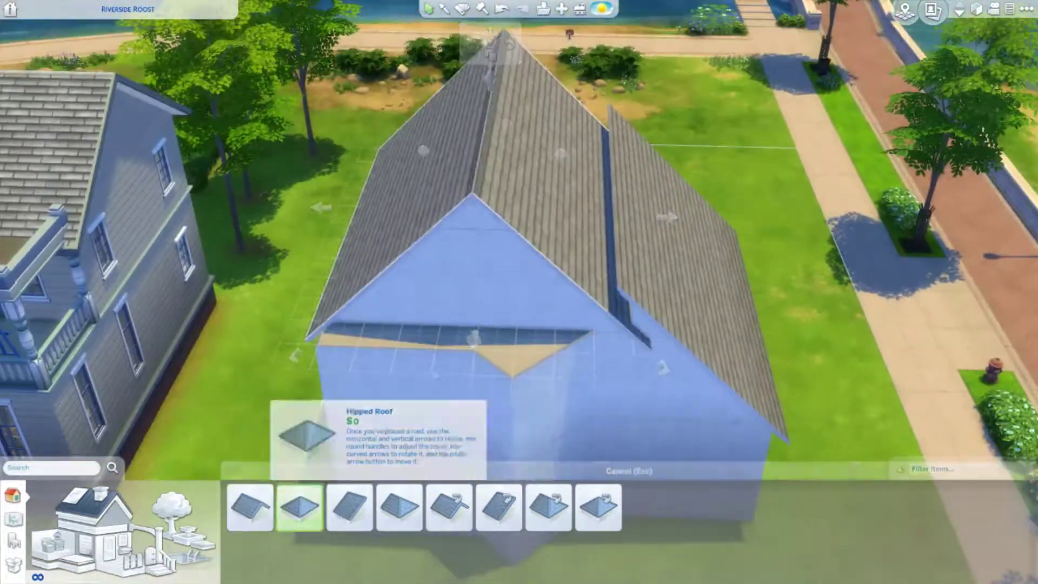
# Add a hipped roof piece to the house's roof.
pyautogui.click(300, 507)
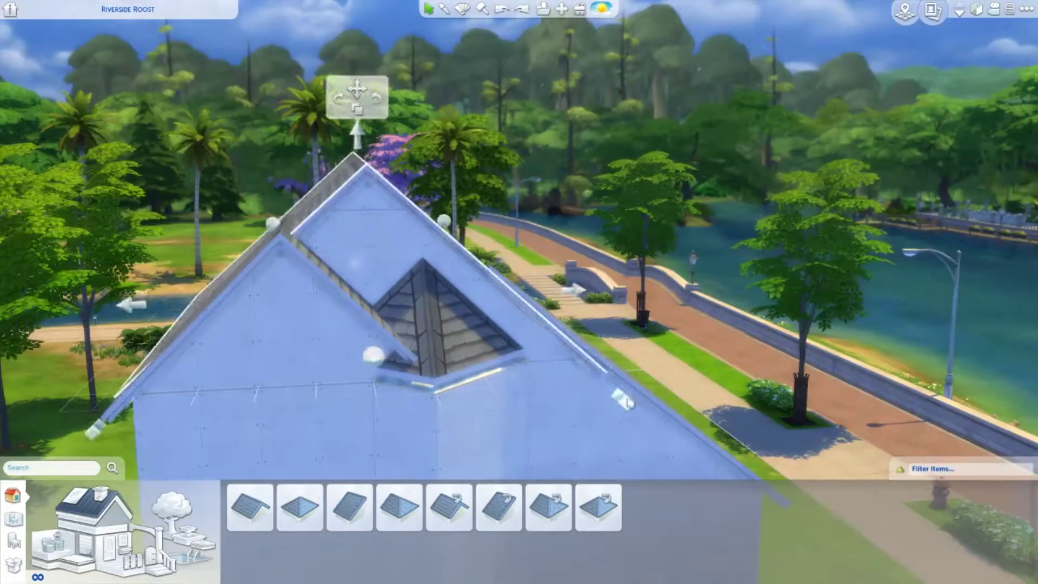
pyautogui.scroll(5, 571, 337)
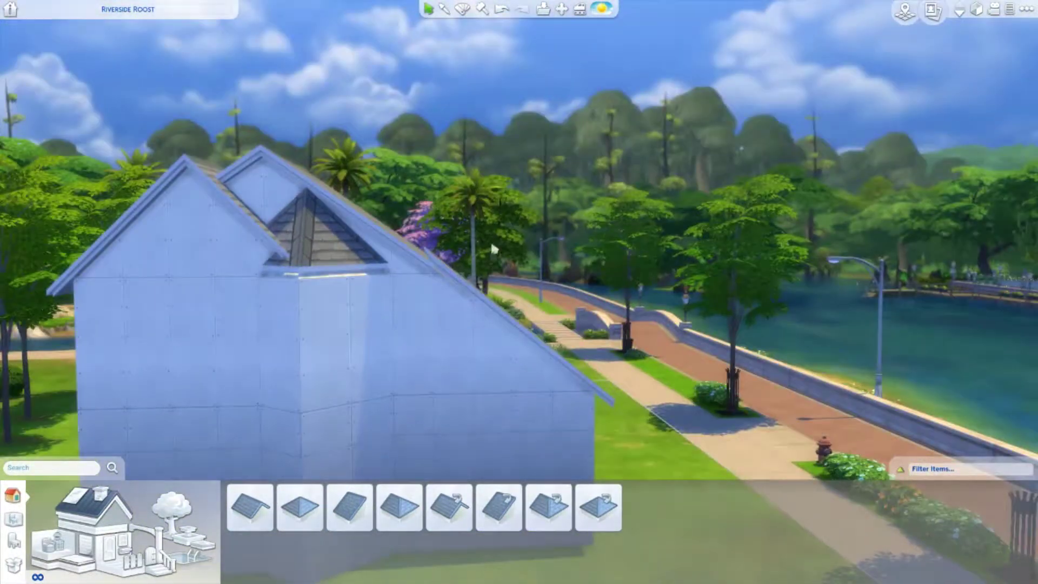
pyautogui.moveTo(452, 241)
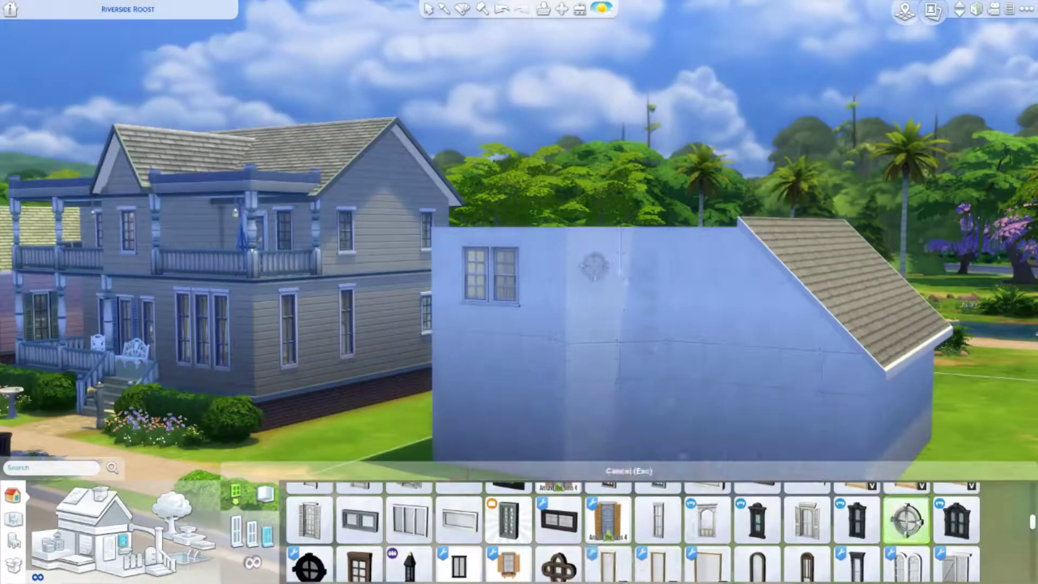
# Switch the door catalog to another size and pick a columned door frame.
pyautogui.scroll(-2, 632, 532)
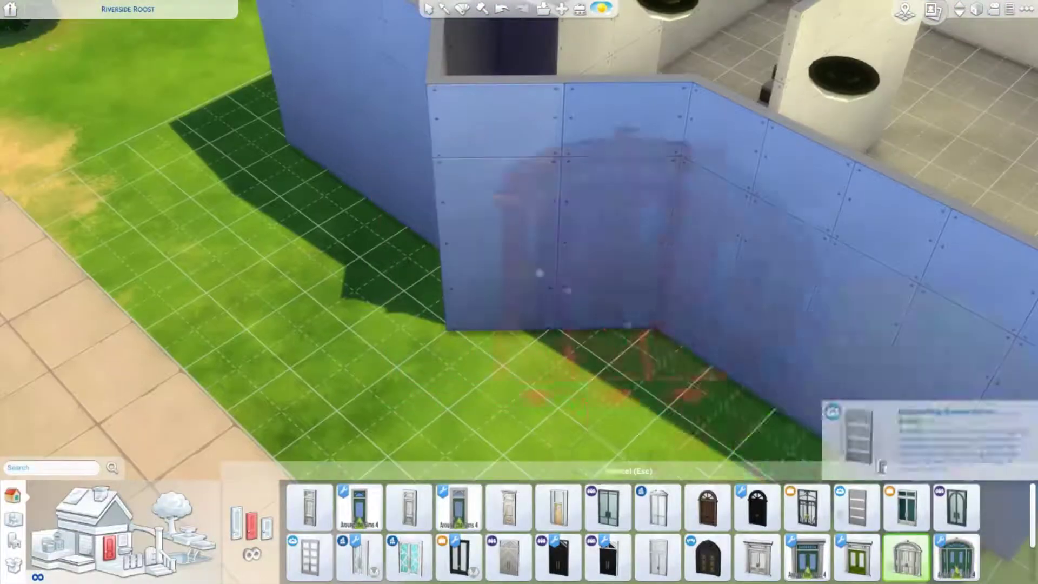
pyautogui.click(267, 526)
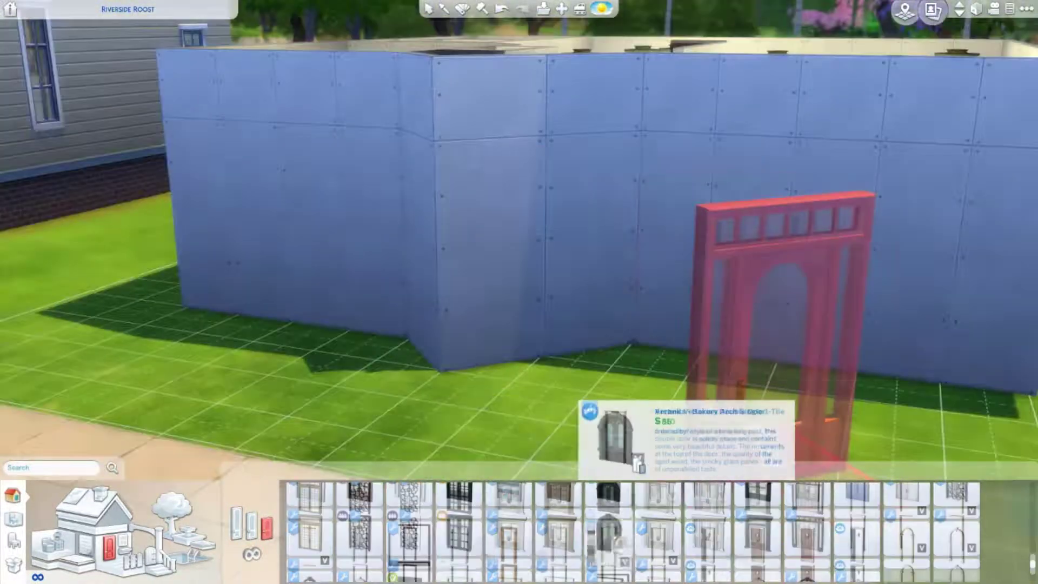
pyautogui.click(657, 533)
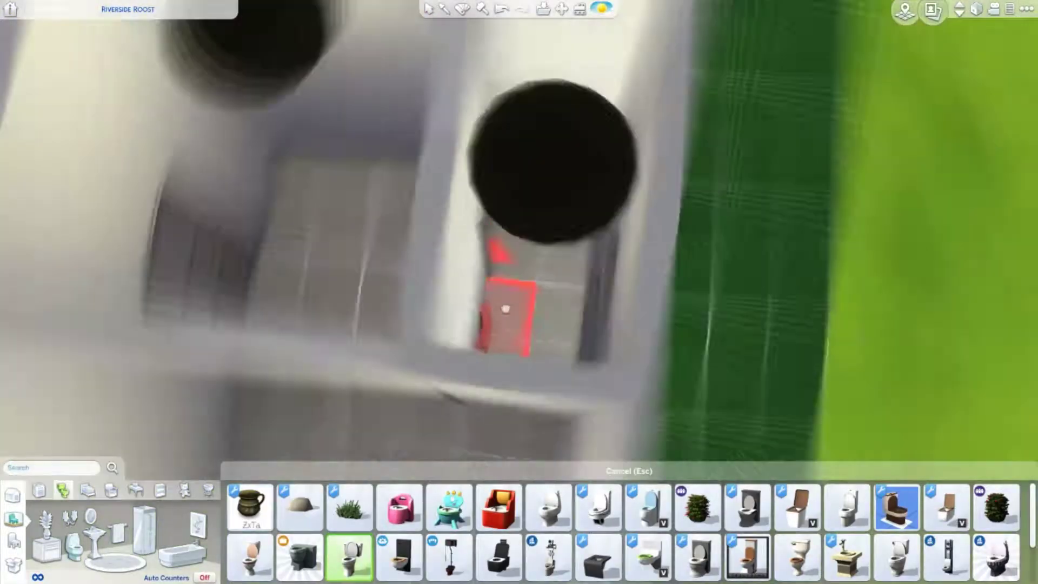
# Open the cheat console and start entering the bb.moveobjects cheat.
pyautogui.hotkey('ctrl', 'shift', 'c')
pyautogui.write('bb.')
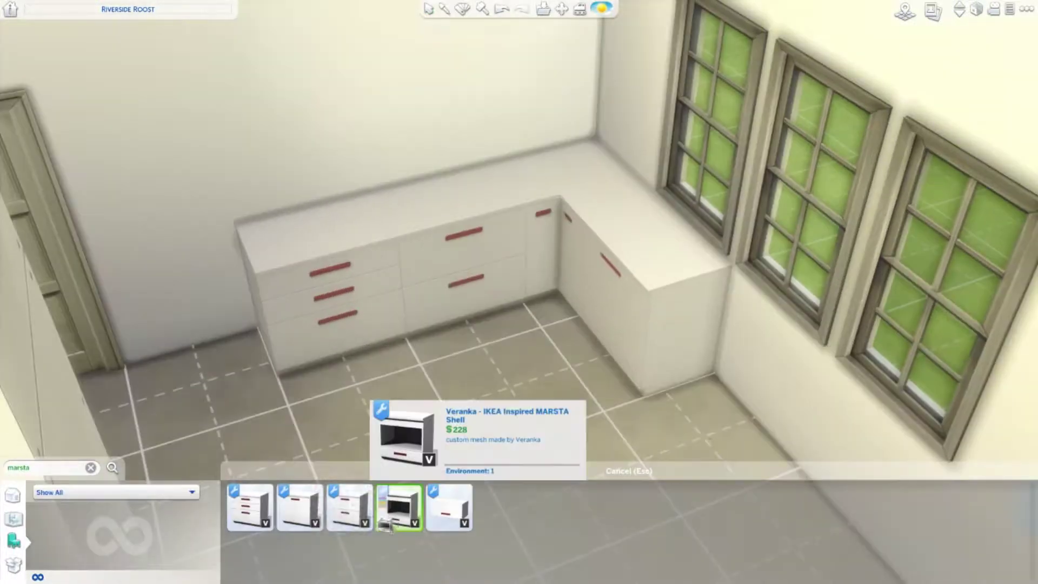
# Place MARSTA cabinets, a counter island and a sink by the stove, then reposition the drawer counter.
pyautogui.click(399, 507)
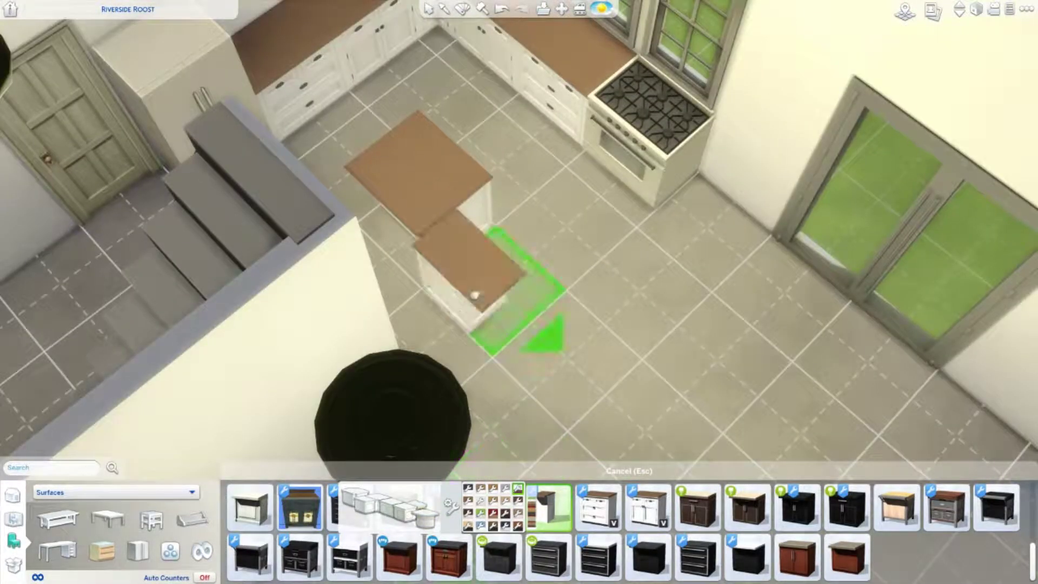
pyautogui.click(498, 306)
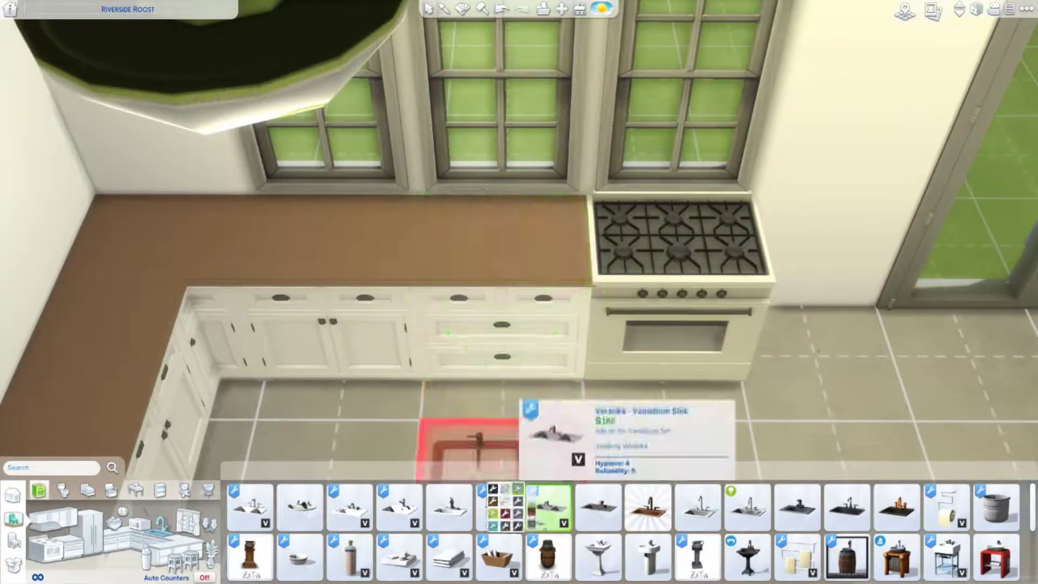
pyautogui.click(545, 257)
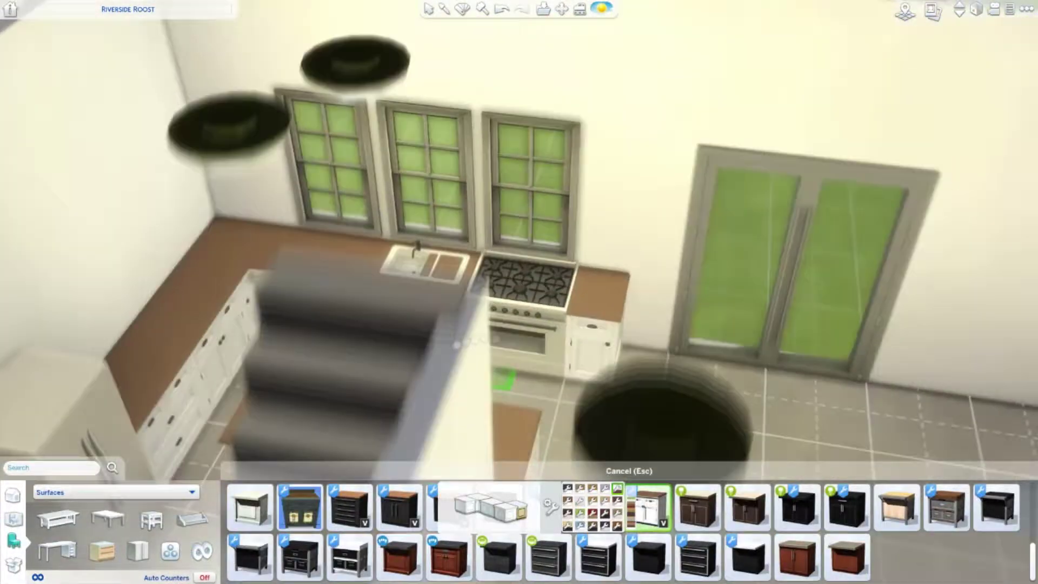
pyautogui.click(541, 346)
pyautogui.click(525, 321)
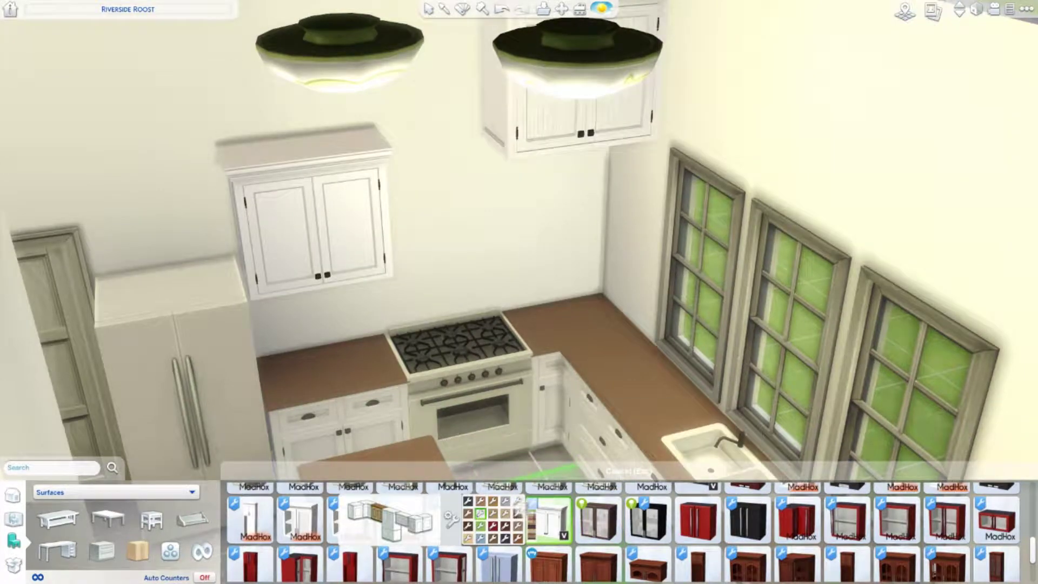
pyautogui.press('.')
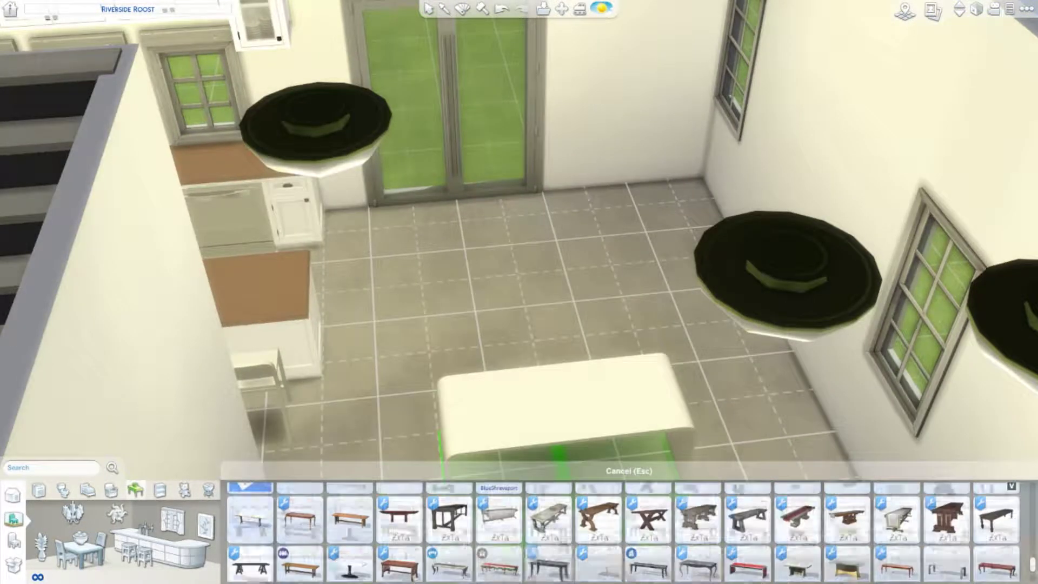
# Browse the Tables catalog for a dining table.
pyautogui.scroll(-1, 622, 533)
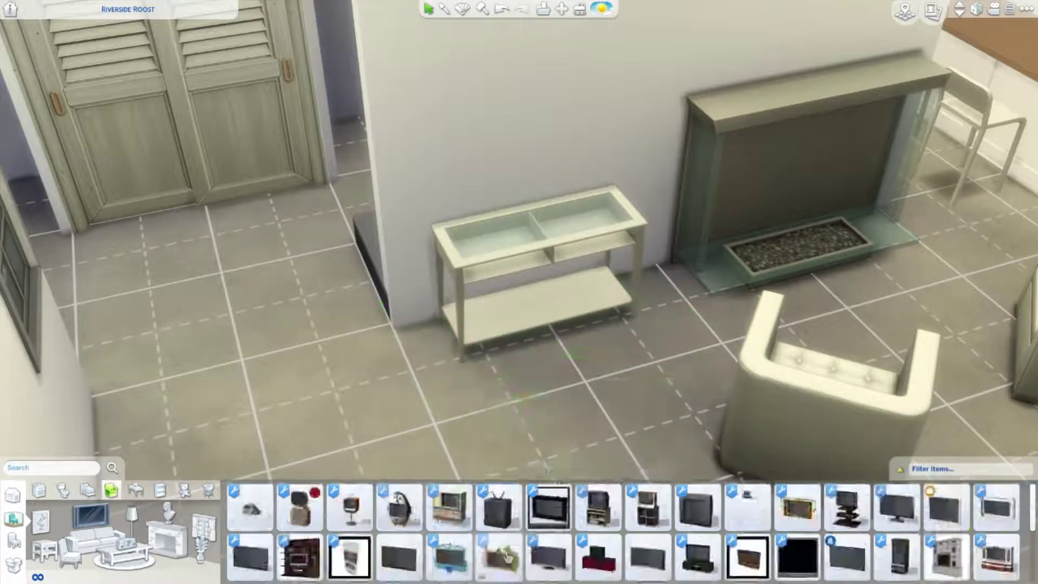
# Pick a flat-screen TV for the living-room console.
pyautogui.click(250, 556)
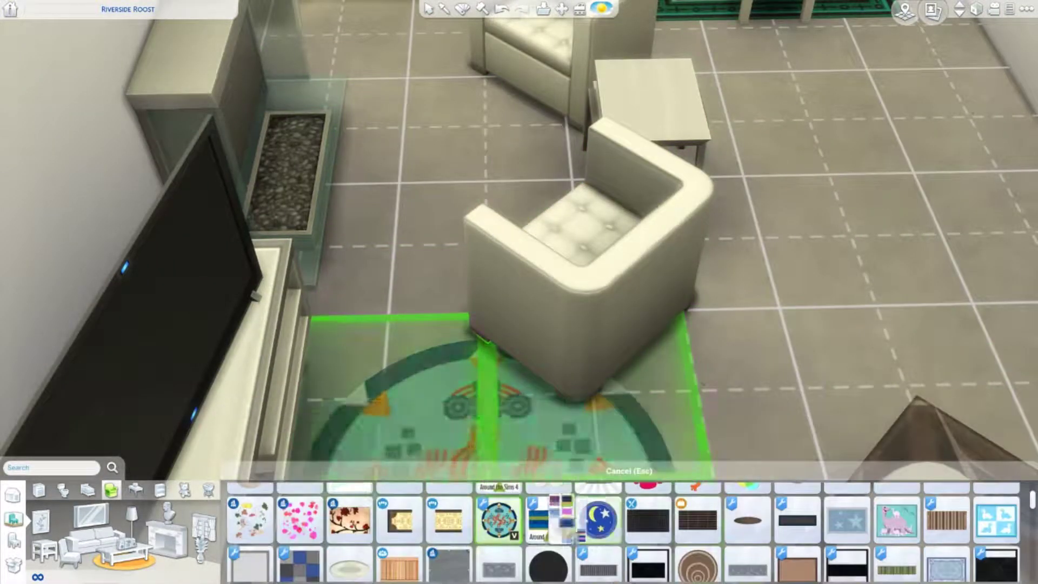
pyautogui.scroll(-1, 622, 533)
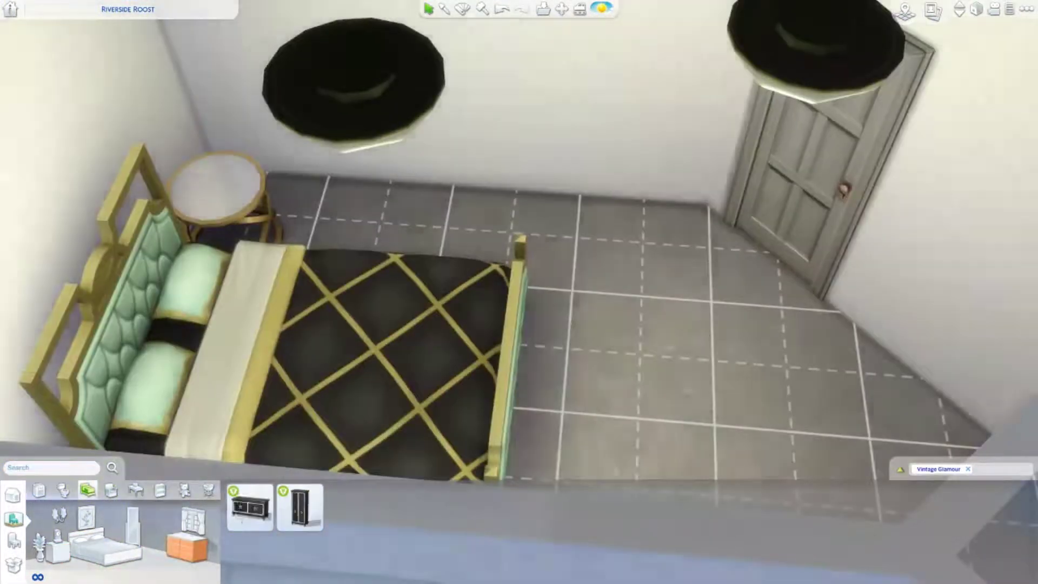
# Place a nightstand beside the black-and-gold bed and a wardrobe in the bedroom.
pyautogui.click(187, 546)
pyautogui.click(249, 508)
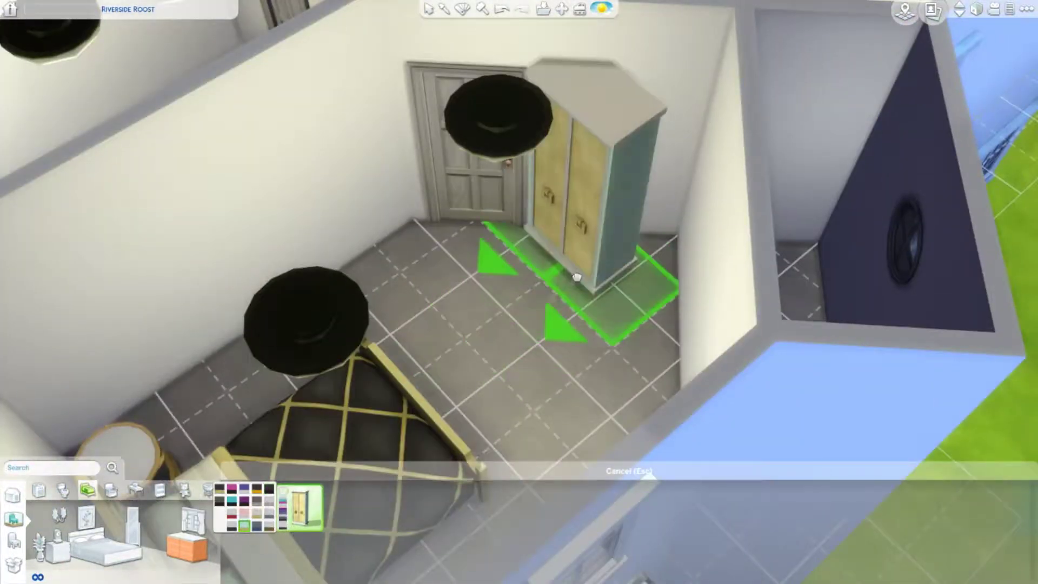
pyautogui.press('Escape')
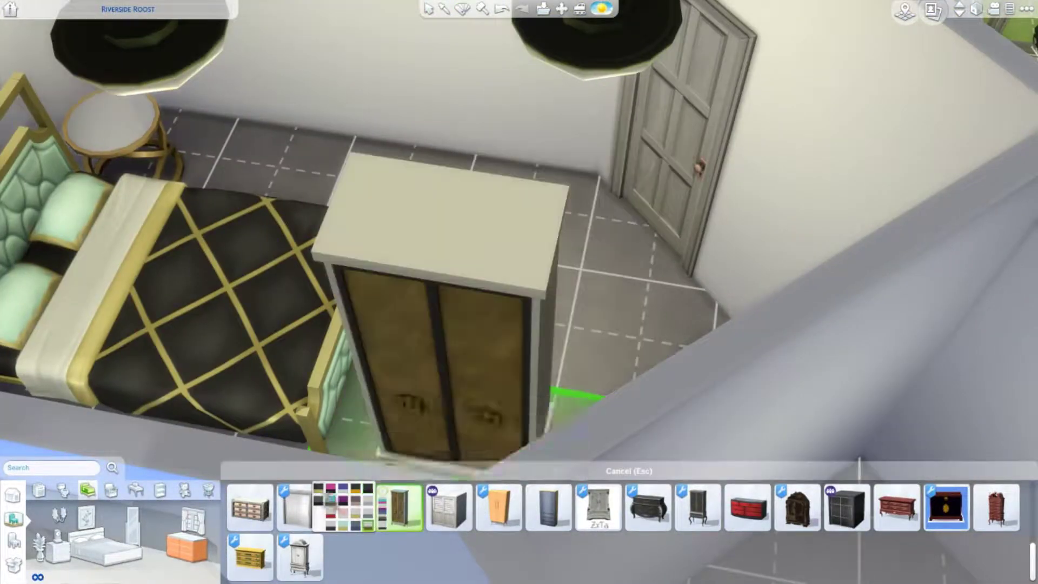
pyautogui.click(521, 343)
pyautogui.click(399, 519)
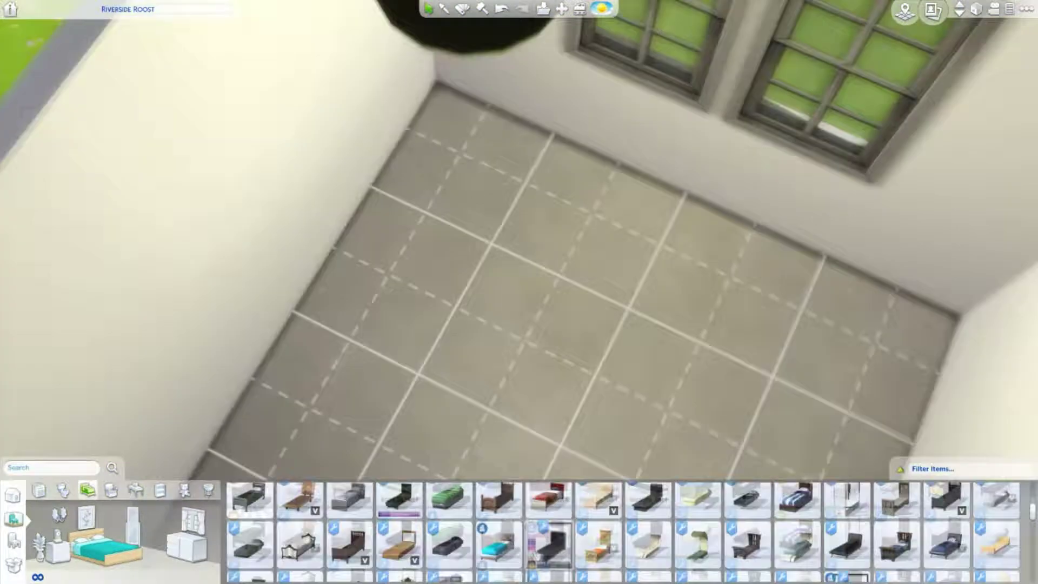
# Pick a double bed for the second bedroom and filter the catalog to Gray furniture.
pyautogui.scroll(-1, 433, 535)
pyautogui.click(399, 519)
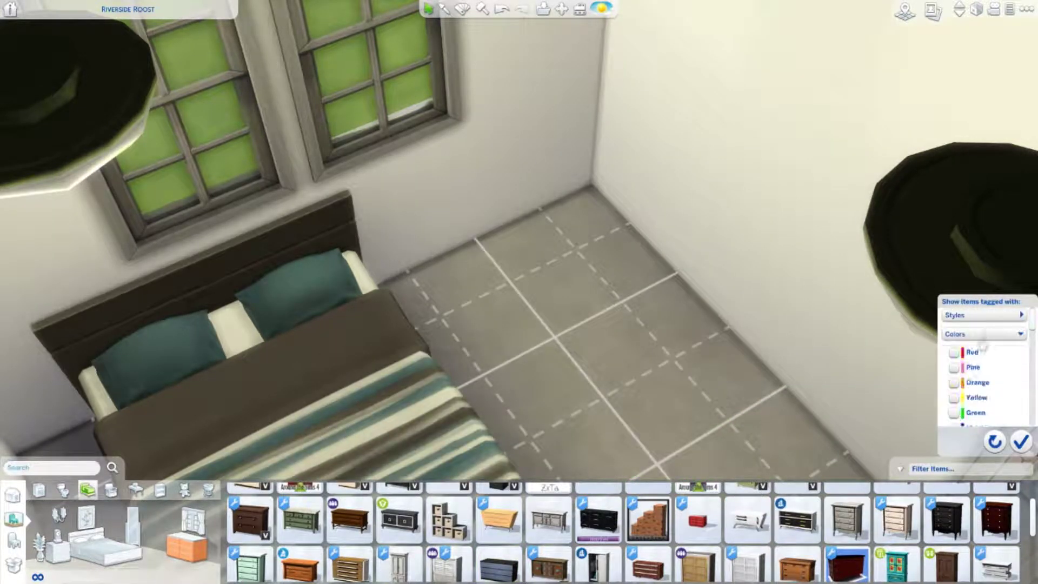
pyautogui.scroll(-3, 983, 349)
pyautogui.click(955, 398)
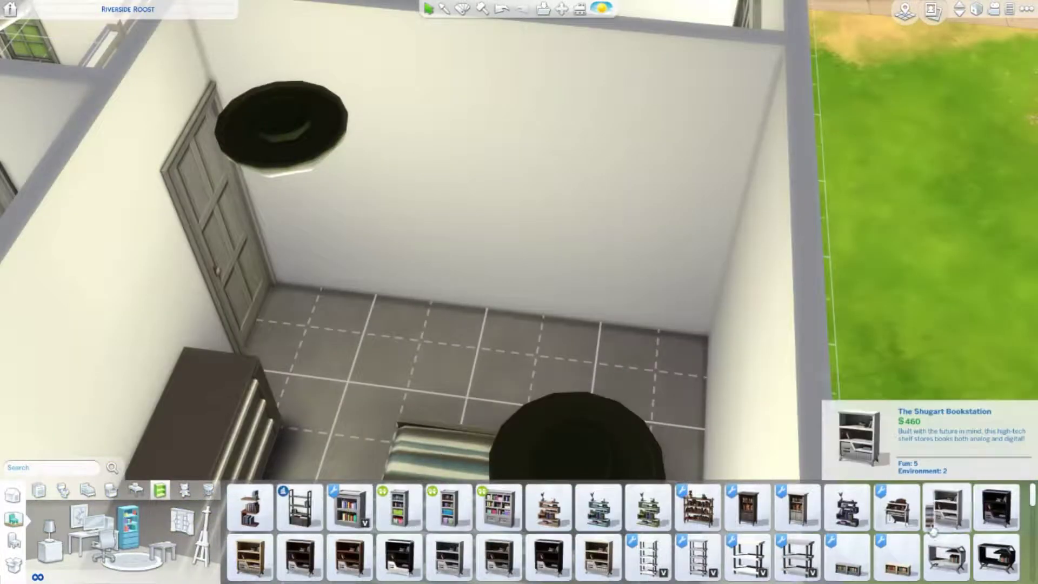
# Try out bookshelves for the small room, turning the view toward its corner.
pyautogui.scroll(-3, 932, 532)
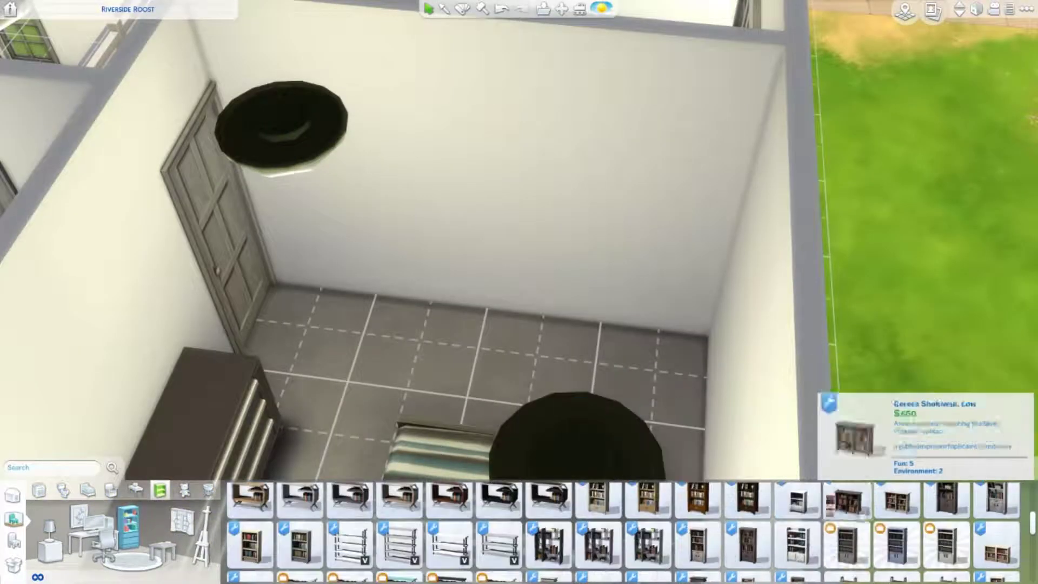
pyautogui.click(648, 543)
pyautogui.scroll(-3, 487, 532)
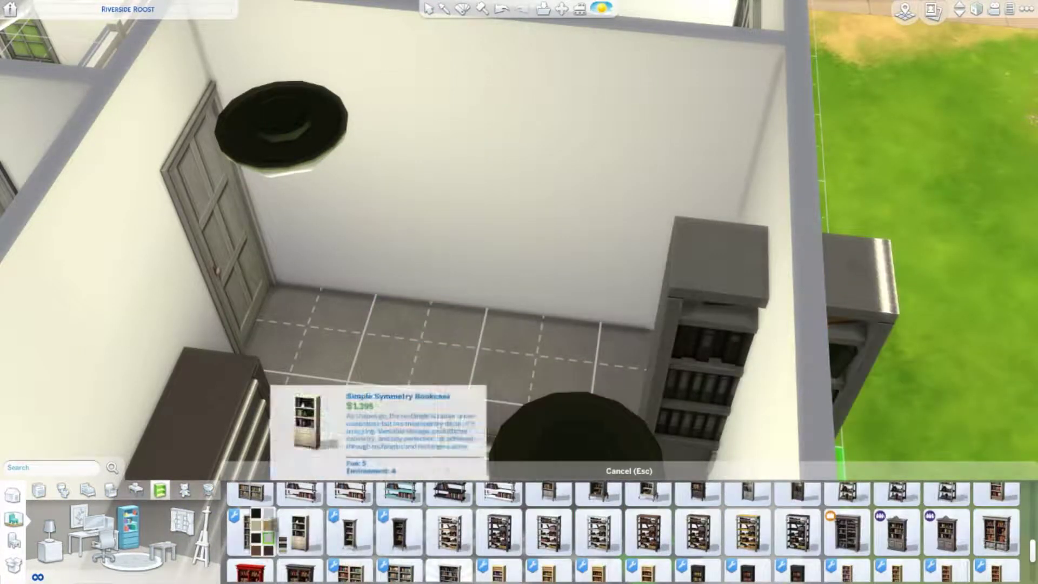
pyautogui.click(250, 532)
pyautogui.press('e')
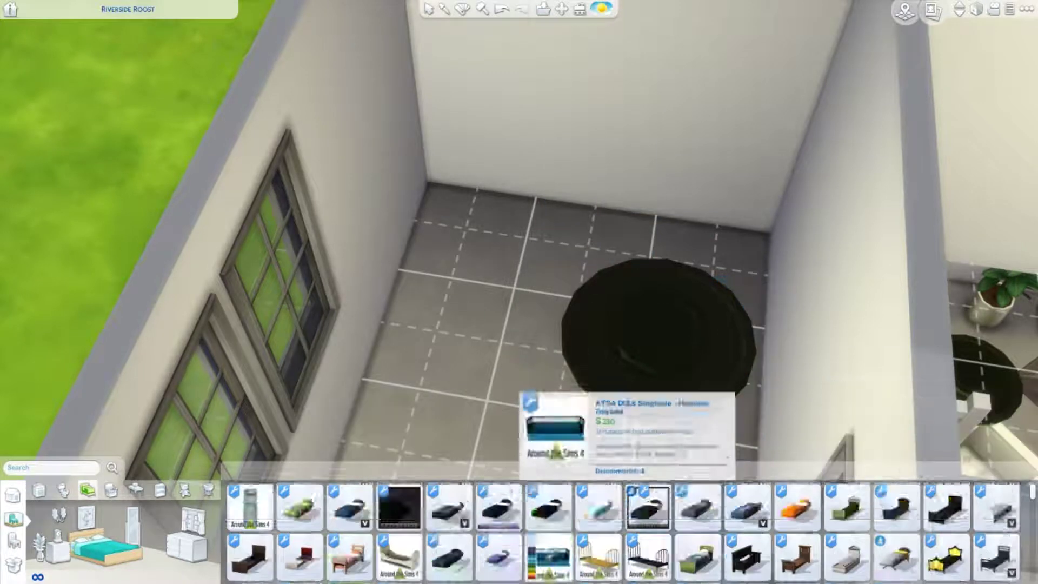
# Place a purple-sheeted daybed and a white dresser beside it in the small bedroom.
pyautogui.click(798, 565)
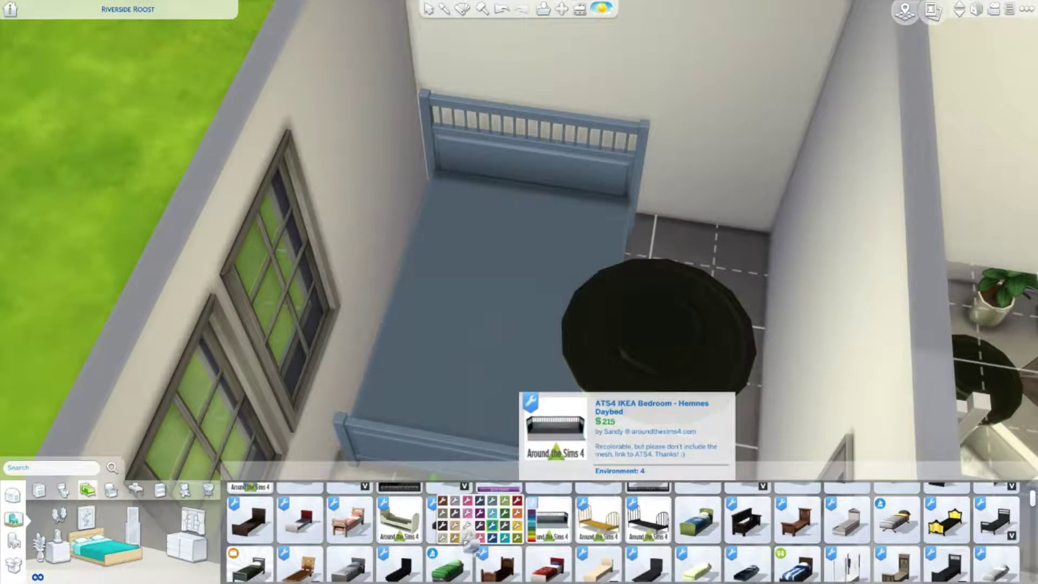
pyautogui.click(468, 538)
pyautogui.scroll(1, 469, 538)
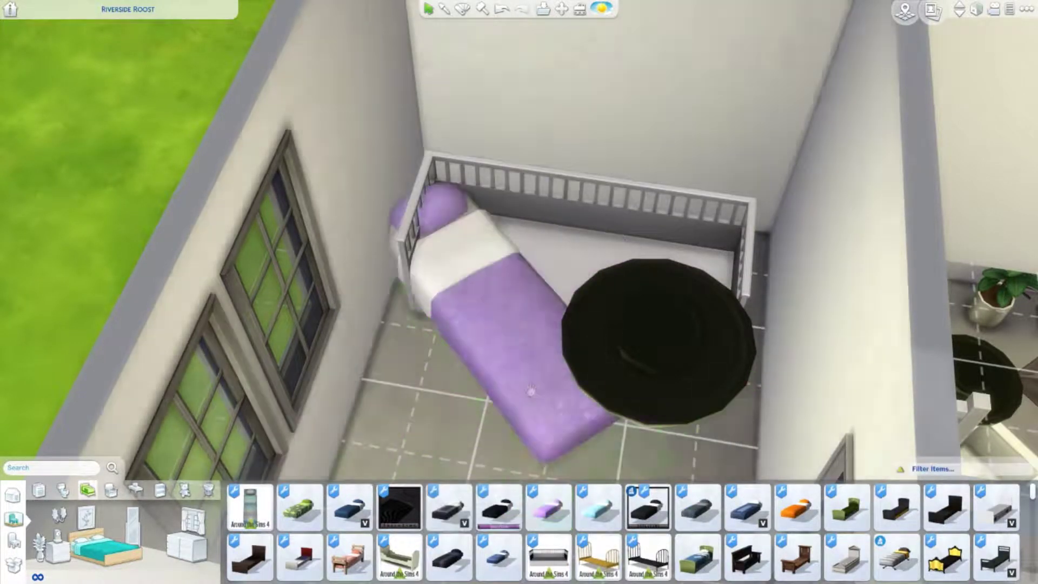
pyautogui.click(531, 391)
pyautogui.press('e')
pyautogui.click(665, 370)
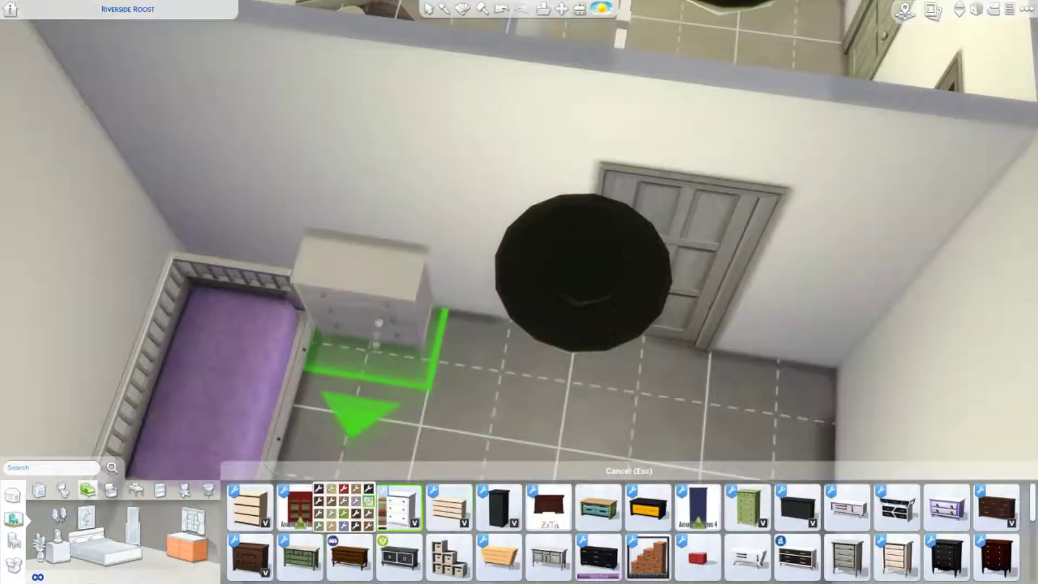
pyautogui.click(486, 352)
# Add a white desk with a dark chair, and a white nightstand beside the bed.
pyautogui.click(160, 490)
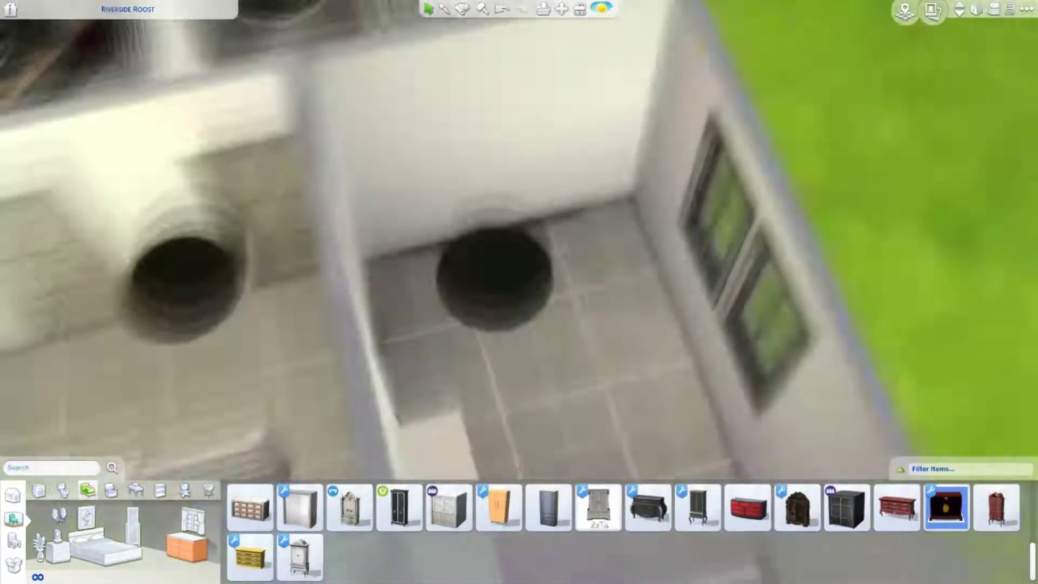
pyautogui.click(98, 538)
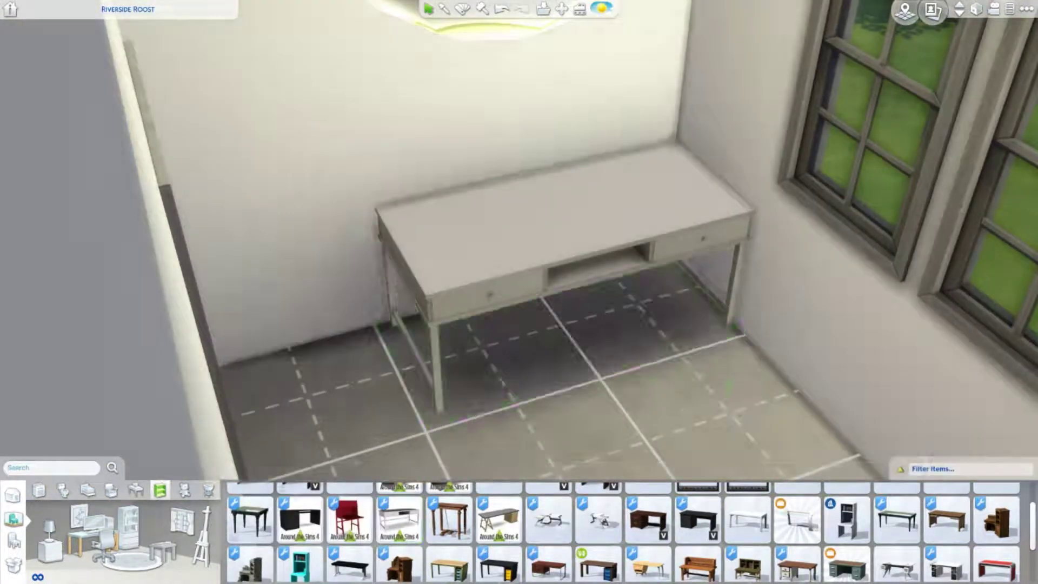
pyautogui.click(107, 540)
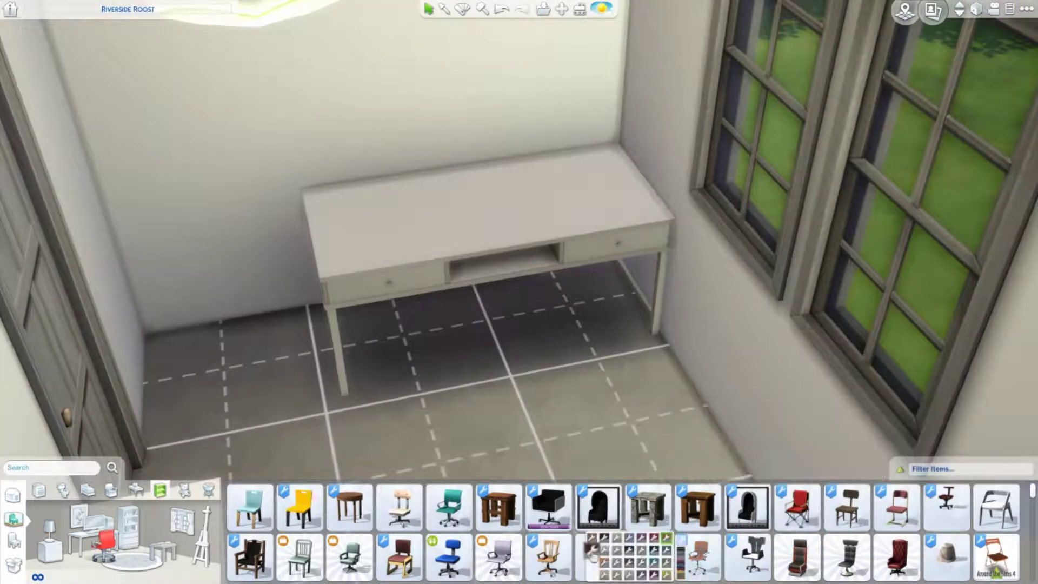
pyautogui.click(593, 550)
pyautogui.click(471, 349)
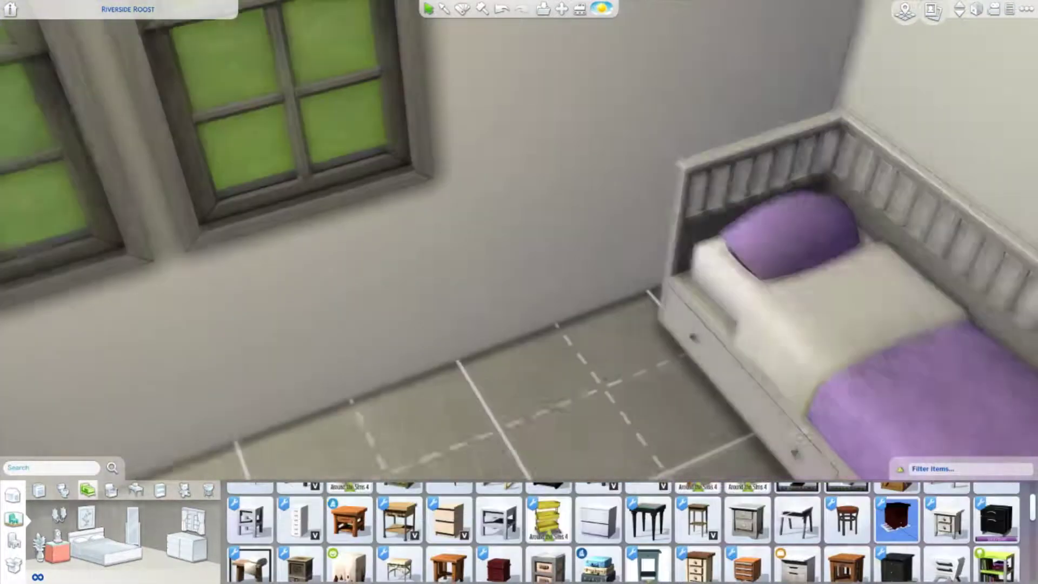
pyautogui.click(498, 519)
pyautogui.click(567, 340)
pyautogui.click(57, 515)
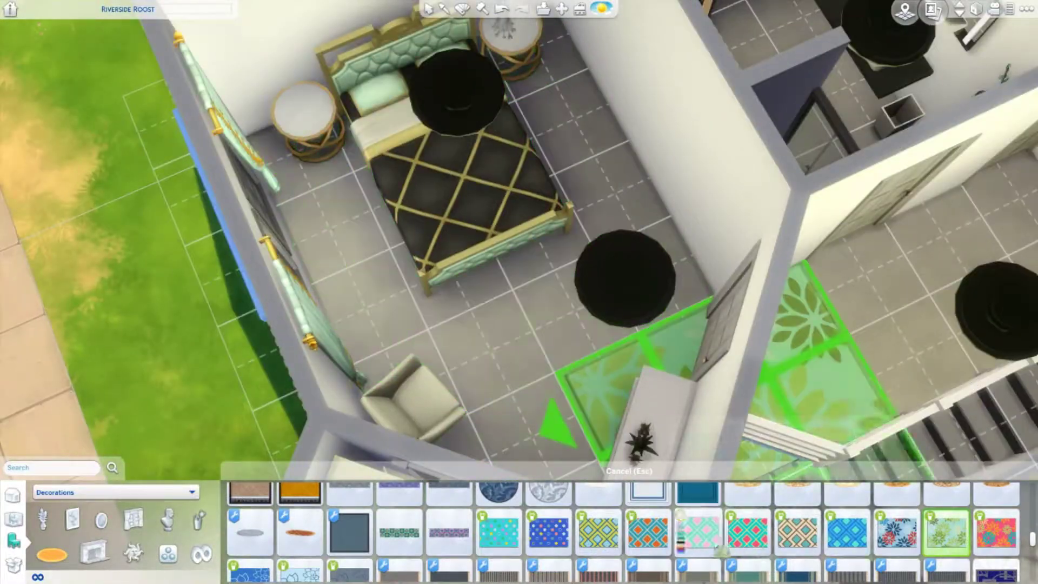
# Scroll down the catalogue to browse ceiling light options.
pyautogui.scroll(-3, 560, 569)
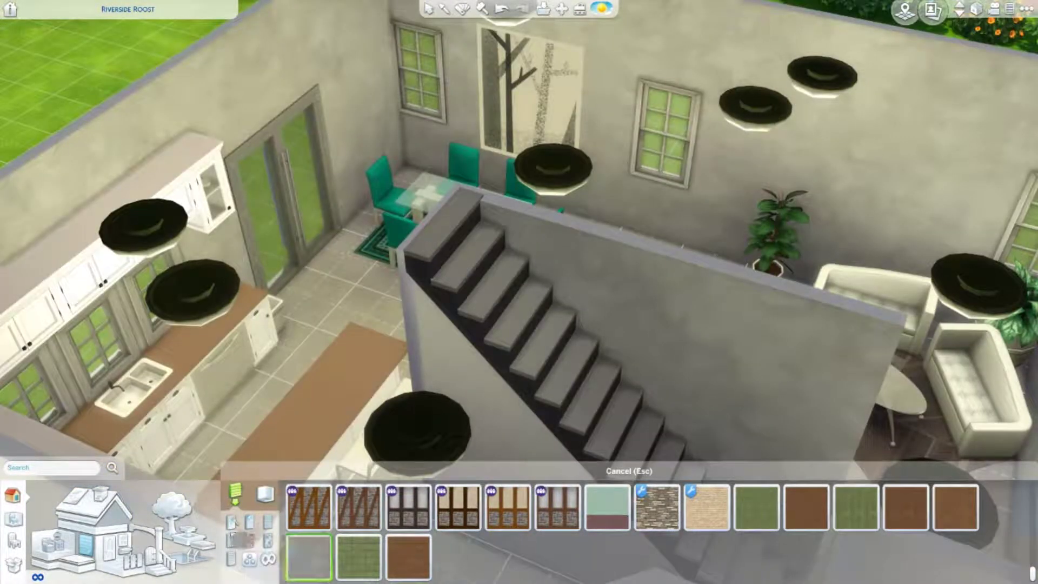
# Scroll through the Wall Patterns catalogue to find a red brick pattern for the kitchen.
pyautogui.scroll(10, 550, 548)
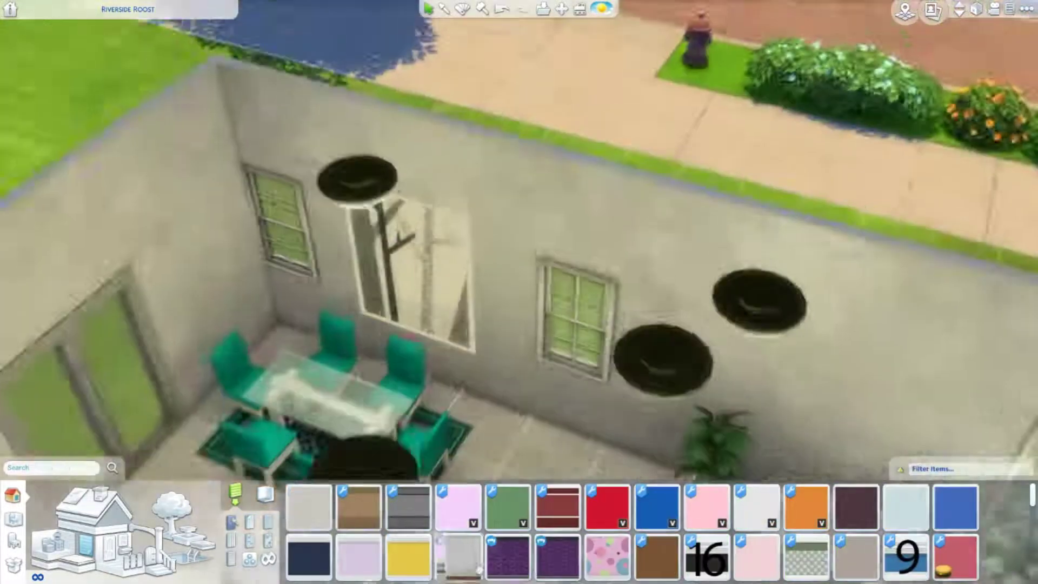
pyautogui.scroll(-2, 633, 532)
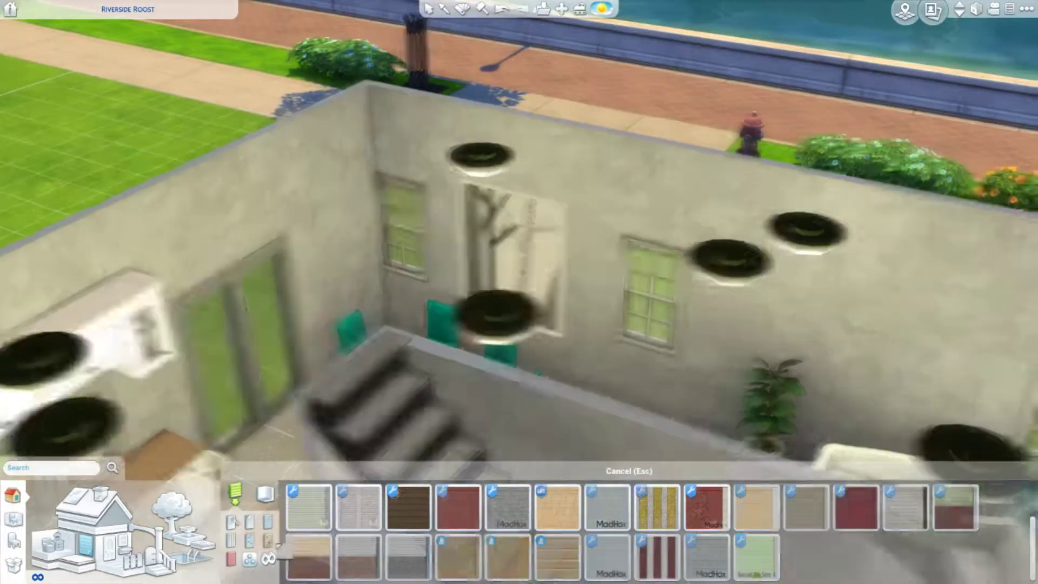
pyautogui.scroll(-2, 532, 538)
pyautogui.scroll(-3, 609, 535)
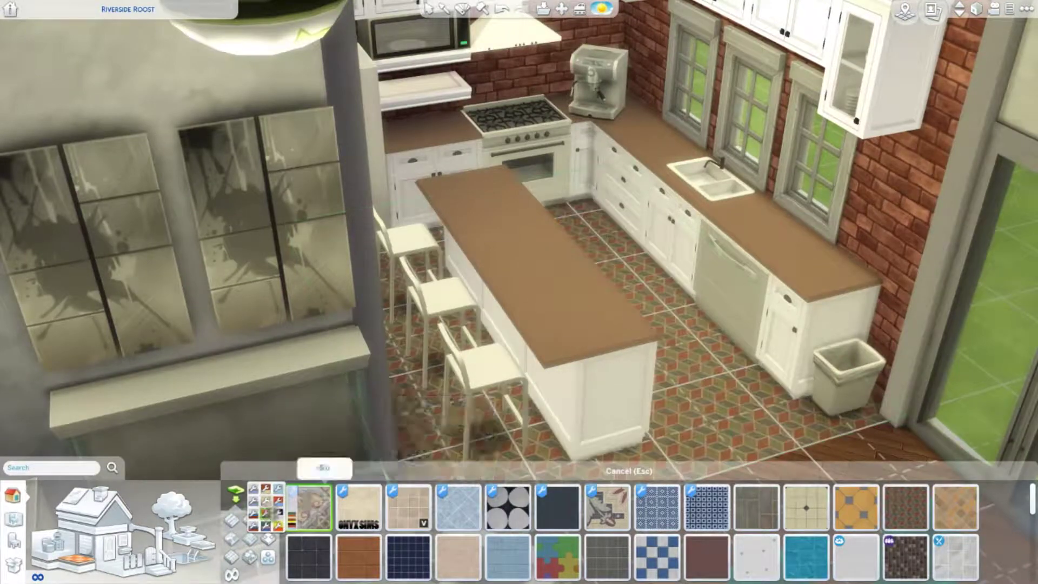
# Compare historic patterned and granite tiles, then floor the kitchen in white marble tile.
pyautogui.click(609, 507)
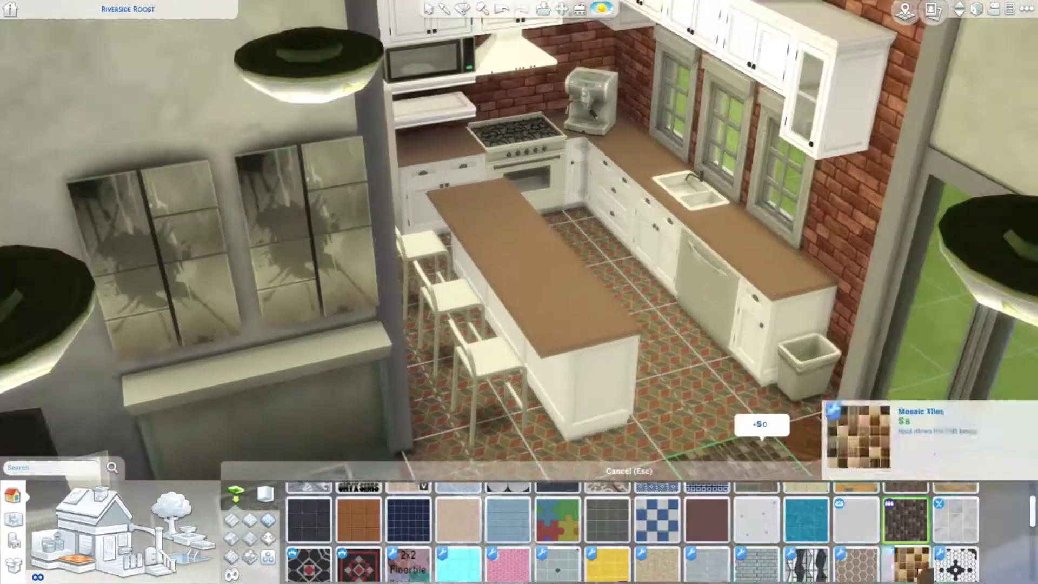
pyautogui.scroll(-3, 632, 533)
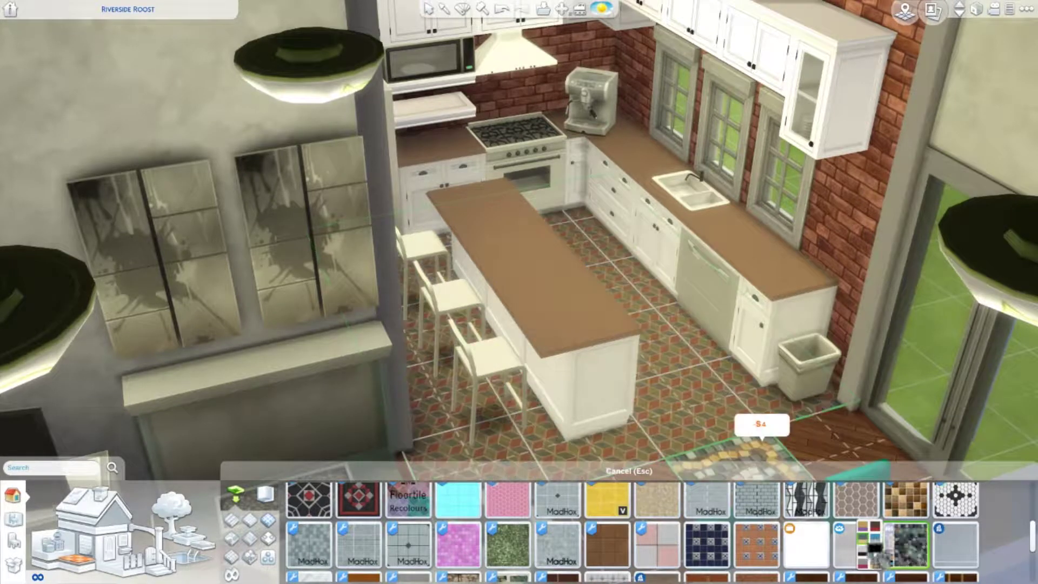
pyautogui.scroll(-2, 486, 532)
pyautogui.click(457, 519)
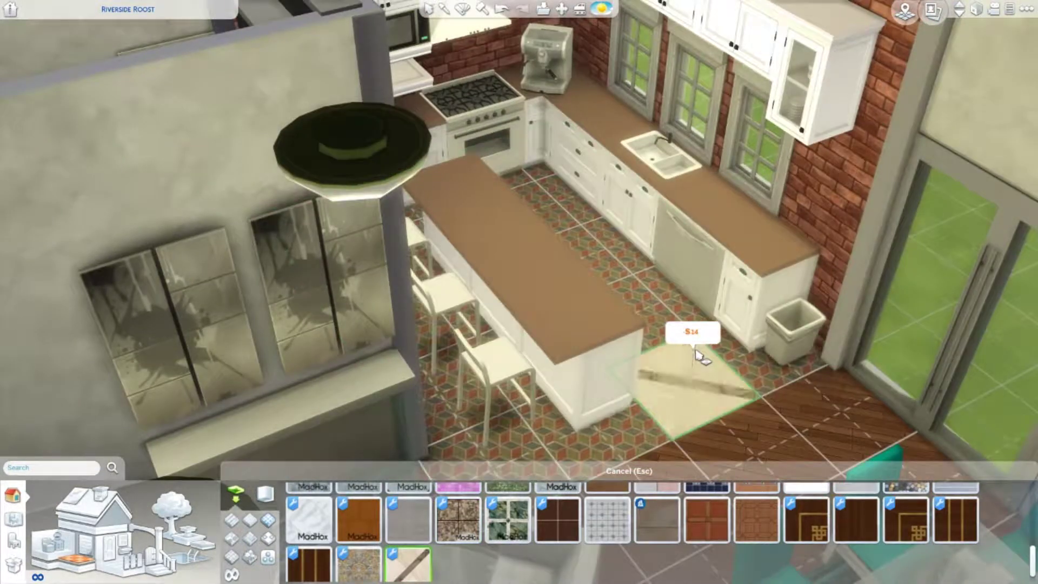
pyautogui.click(458, 519)
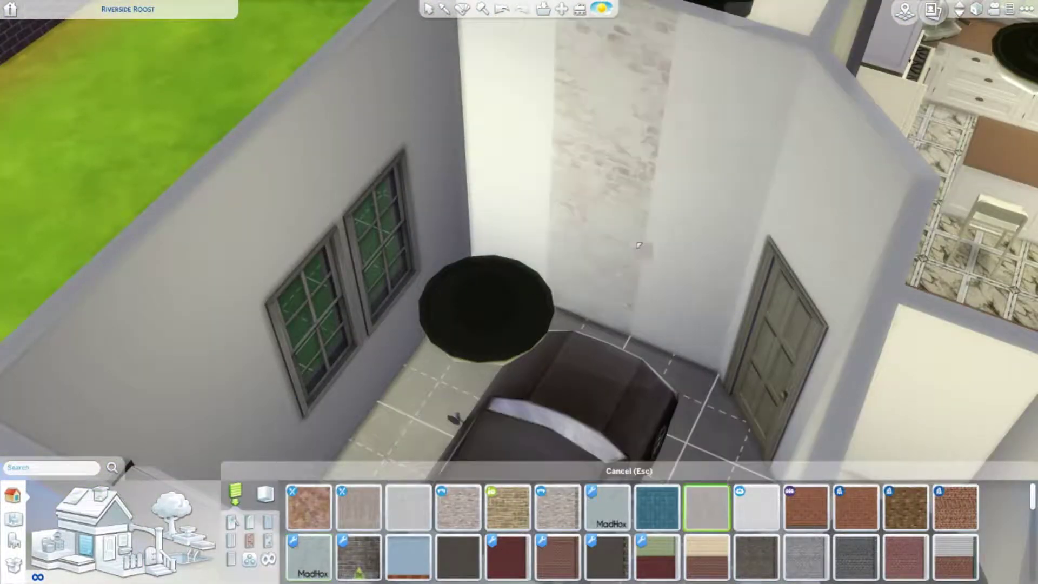
# Try grey and stone finishes in the bathroom, and make the bench room walls dark brown.
pyautogui.click(608, 507)
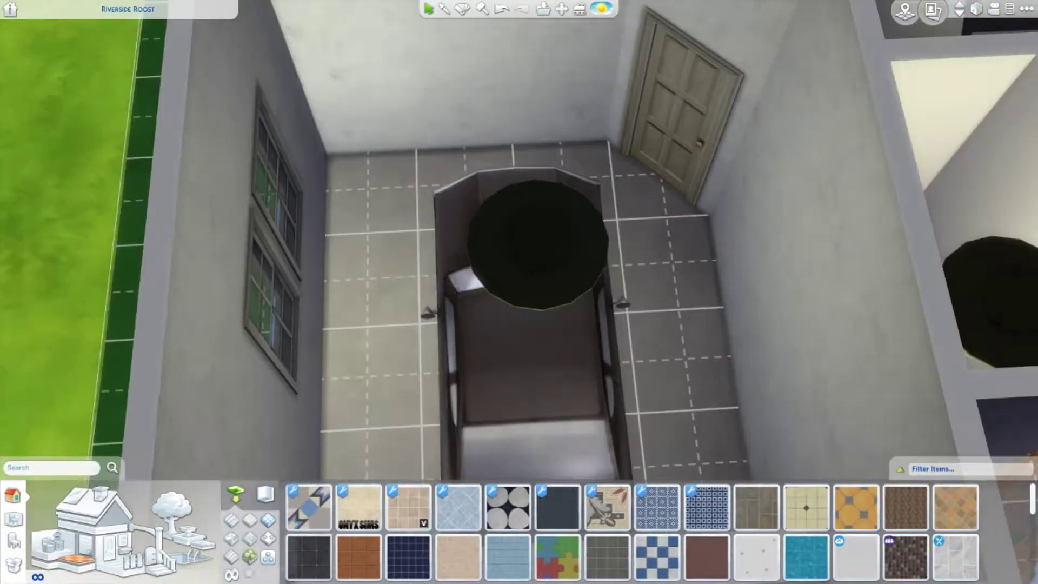
pyautogui.click(806, 556)
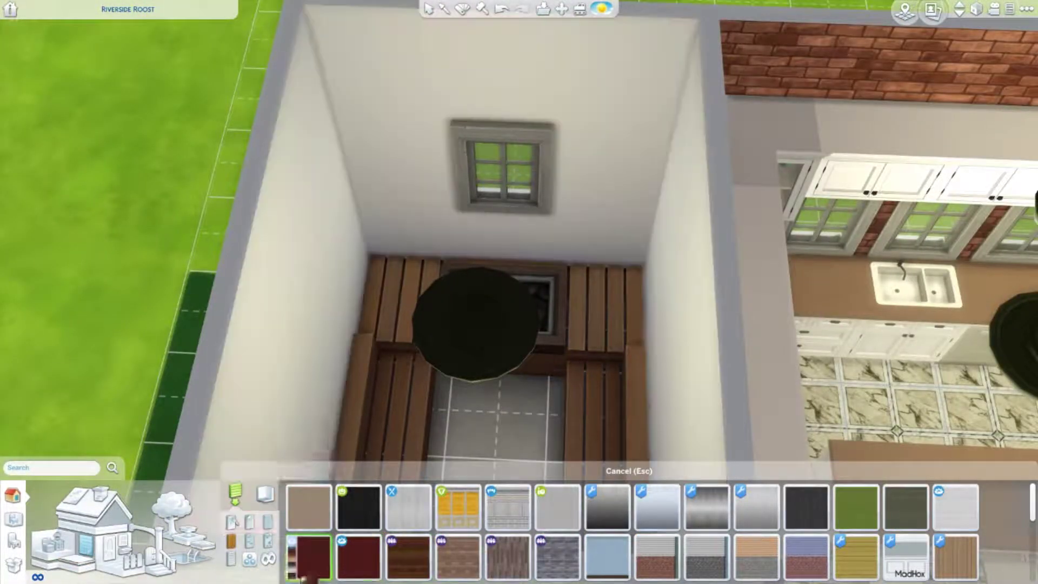
pyautogui.click(308, 557)
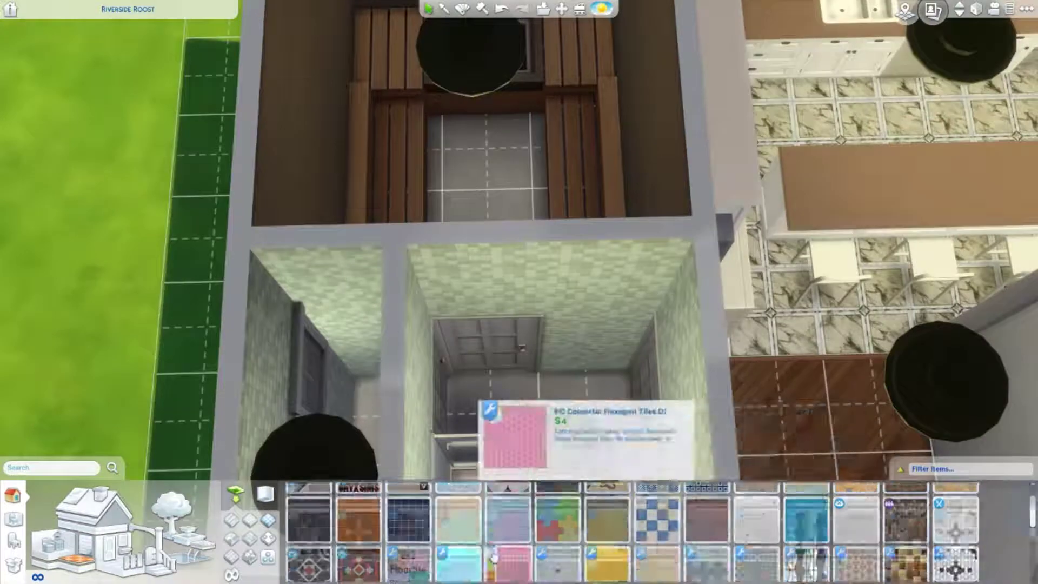
pyautogui.scroll(2, 324, 503)
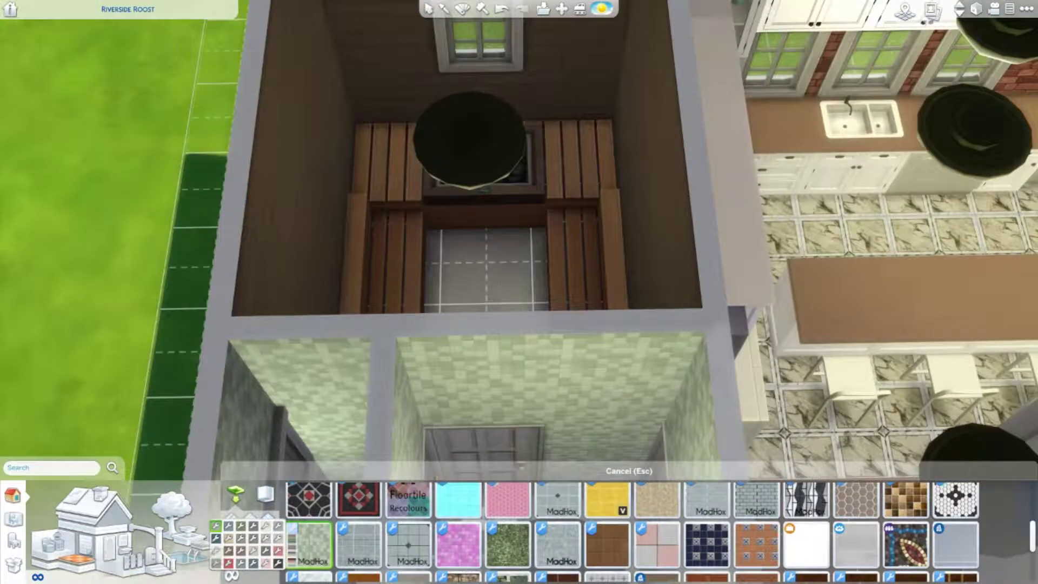
pyautogui.scroll(2, 541, 540)
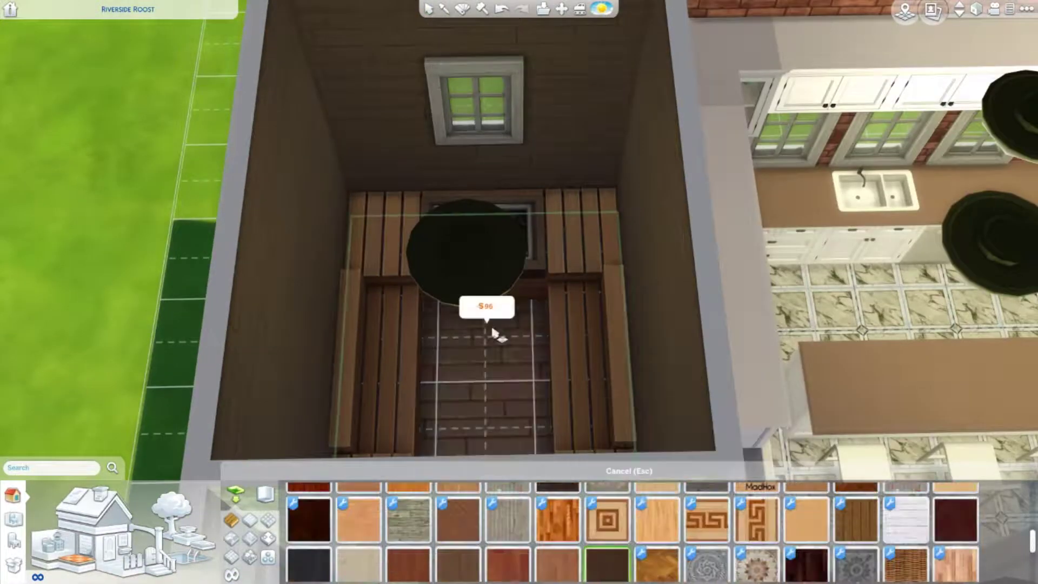
pyautogui.scroll(-1, 865, 541)
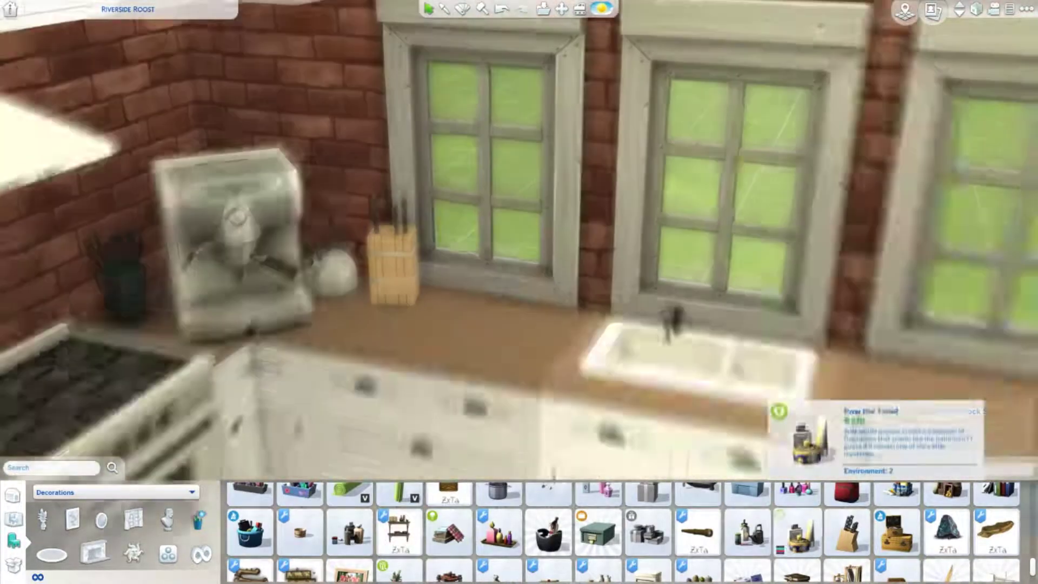
# Add a knife block and a paper-towel holder to the counter beside the coffee machine.
pyautogui.click(847, 532)
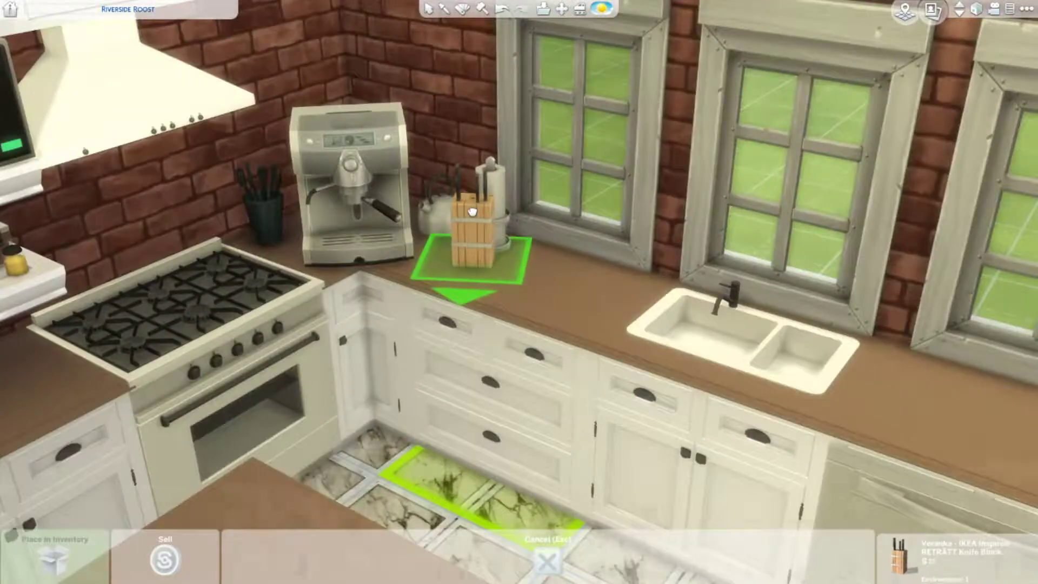
pyautogui.click(460, 232)
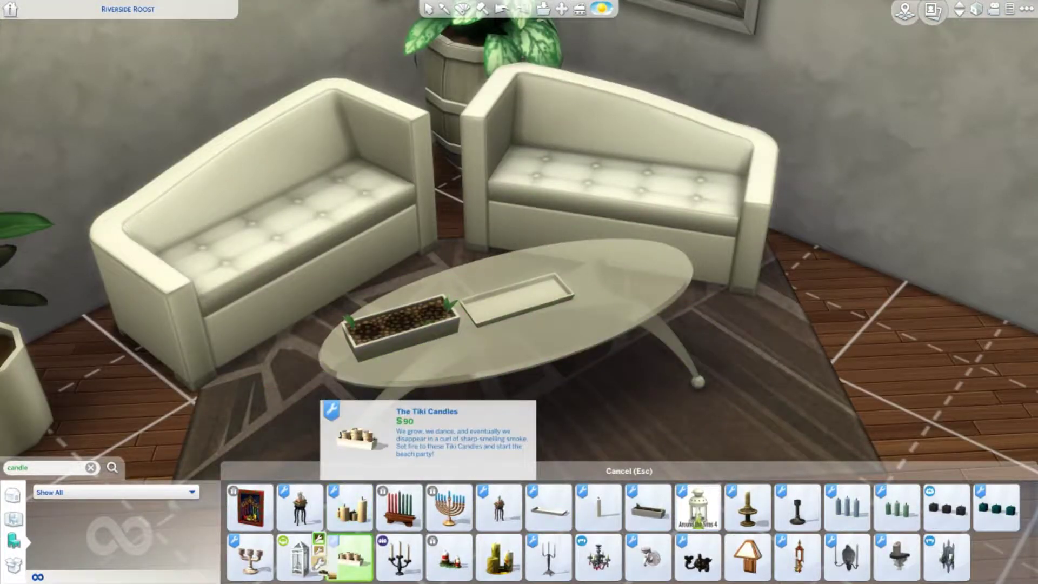
# Pick a candle tray for the coffee table and search the catalogue for tea items.
pyautogui.click(349, 557)
pyautogui.moveTo(449, 556)
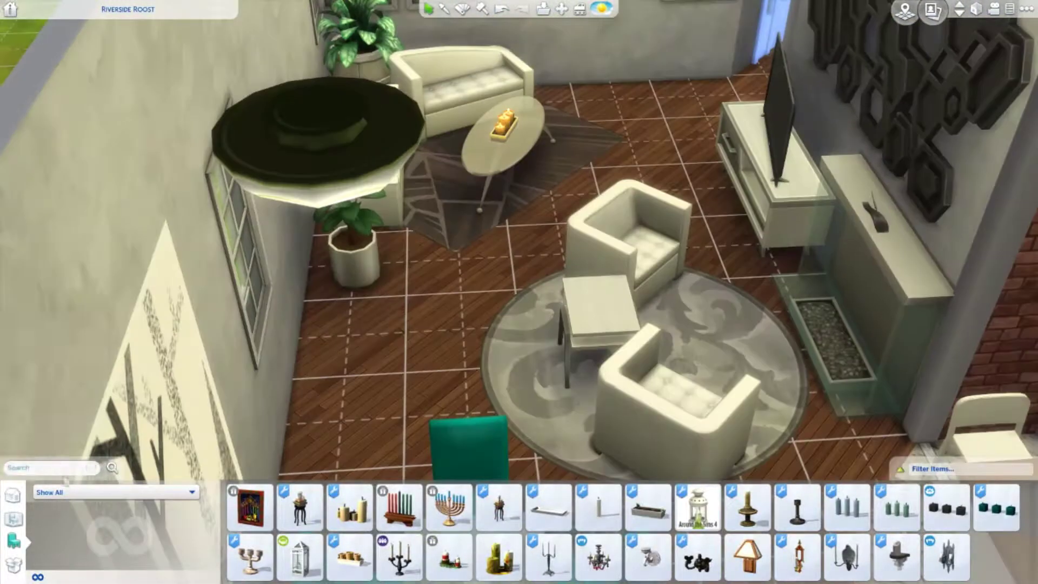
pyautogui.press('Return')
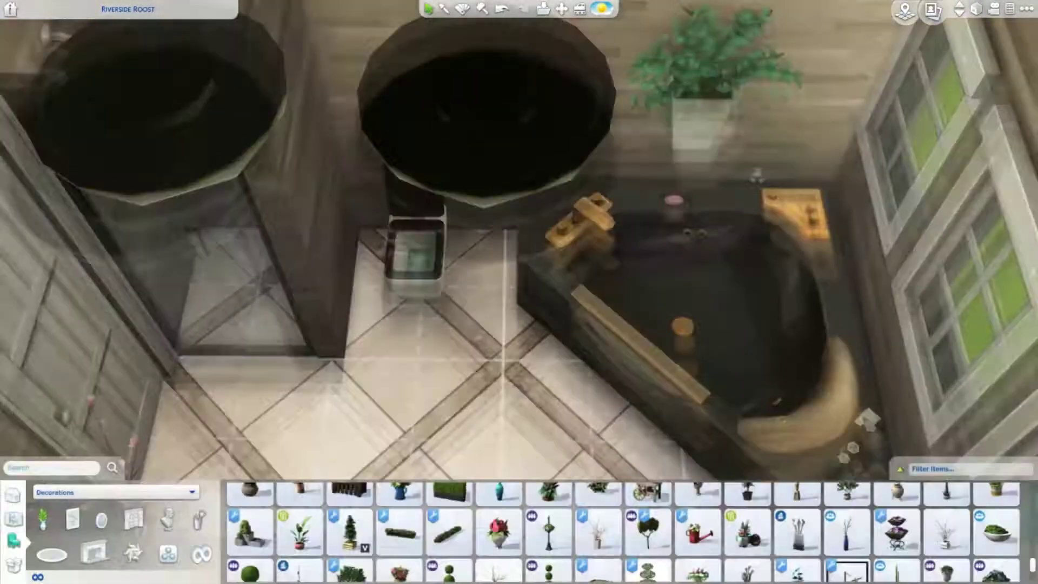
# Place the sunflower vase on the dresser.
pyautogui.click(200, 524)
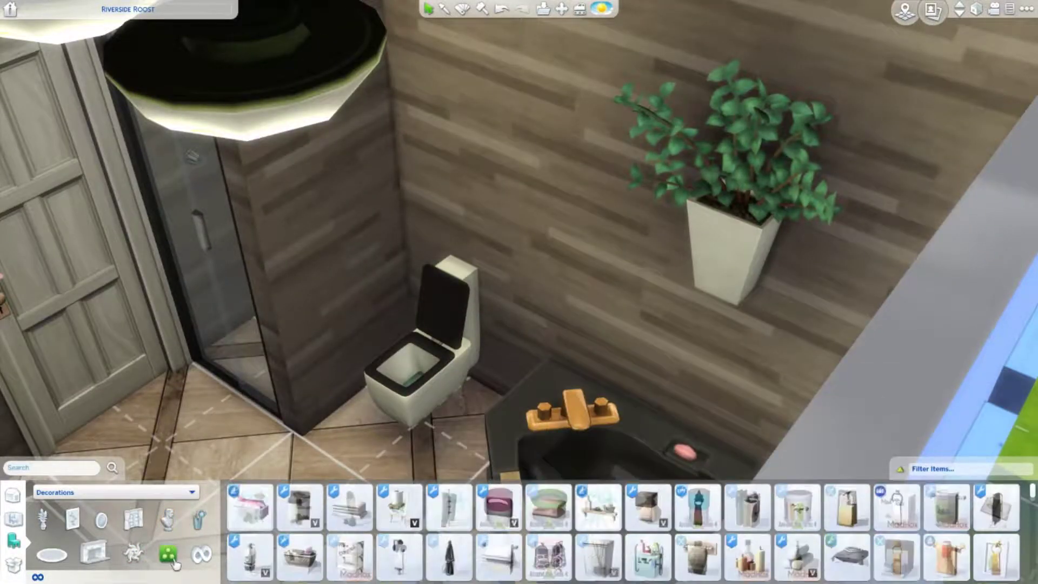
pyautogui.scroll(1, 470, 535)
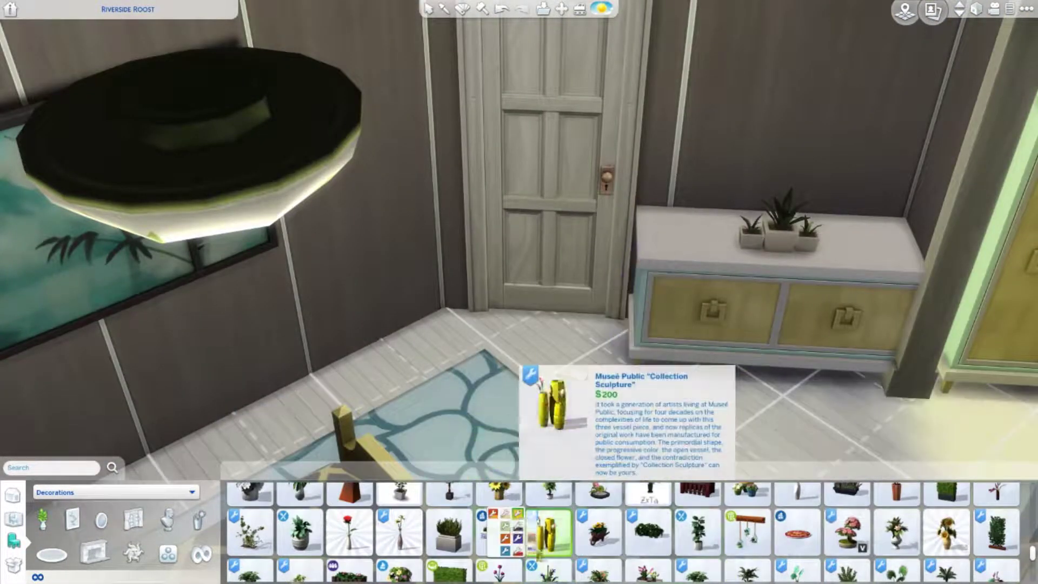
pyautogui.scroll(2, 498, 532)
pyautogui.click(498, 557)
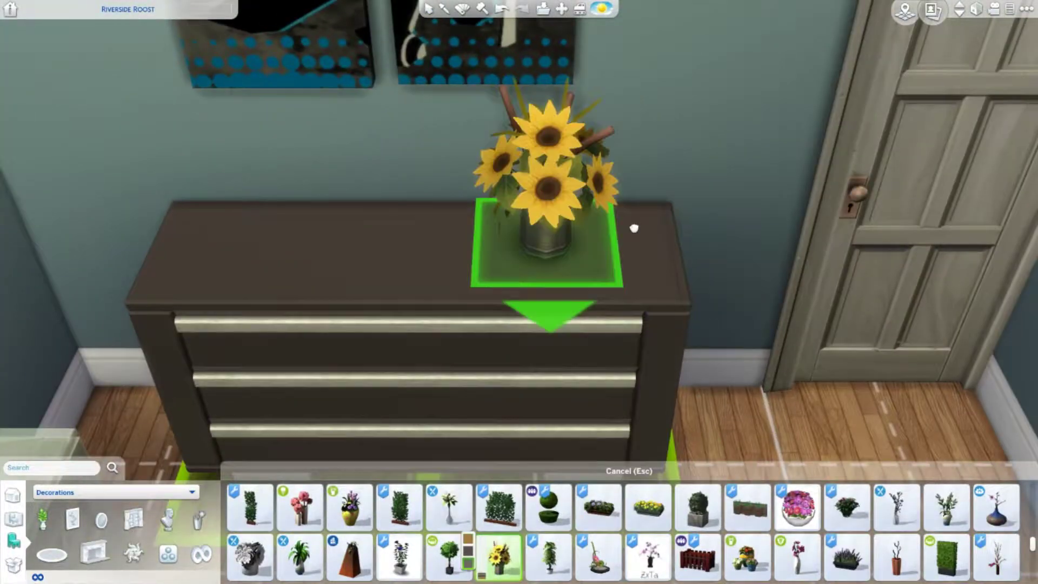
pyautogui.click(634, 228)
# Place the tall palm vase on the desk.
pyautogui.click(399, 557)
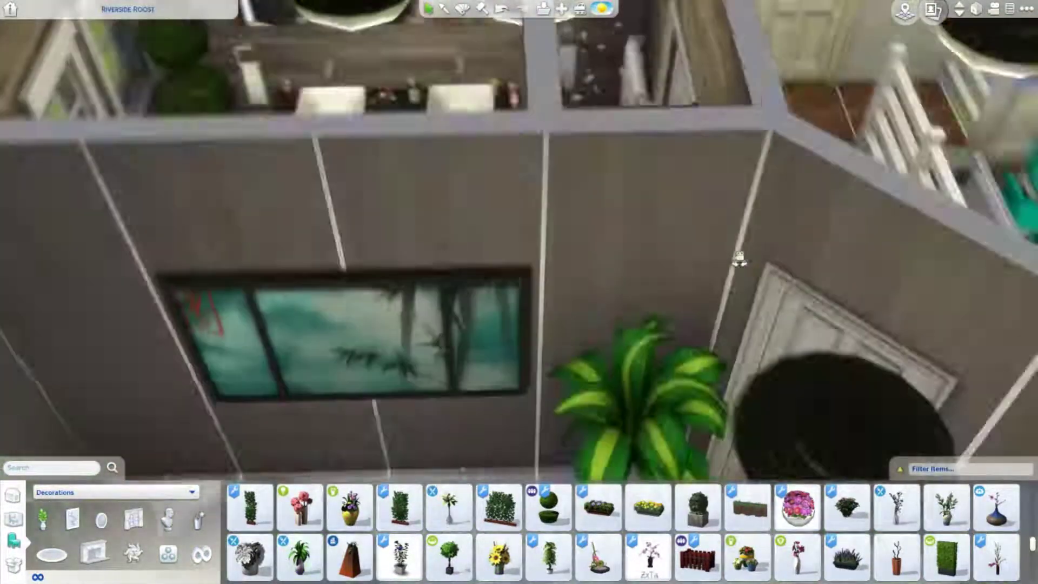
pyautogui.click(448, 507)
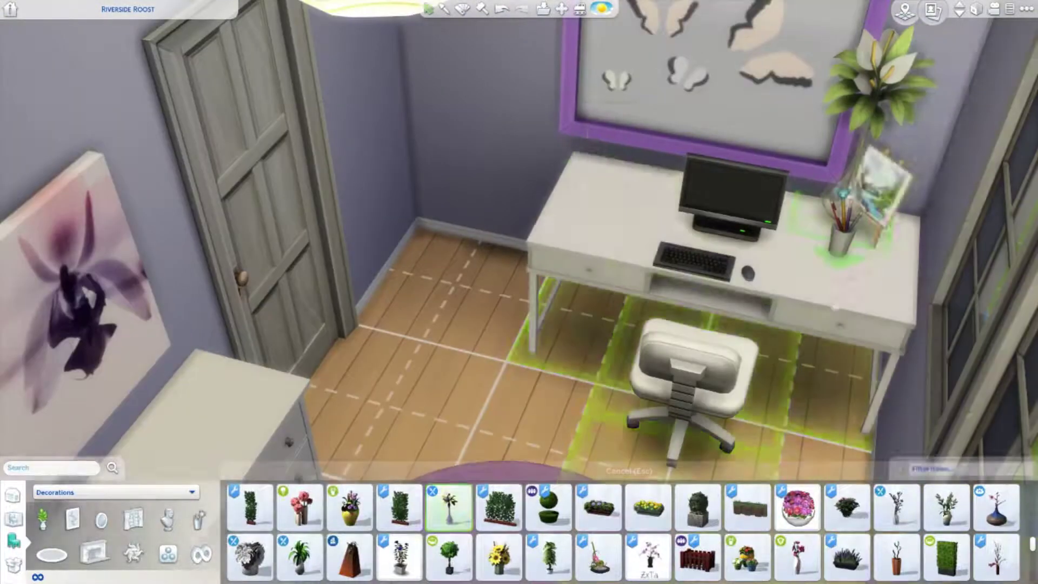
pyautogui.click(624, 217)
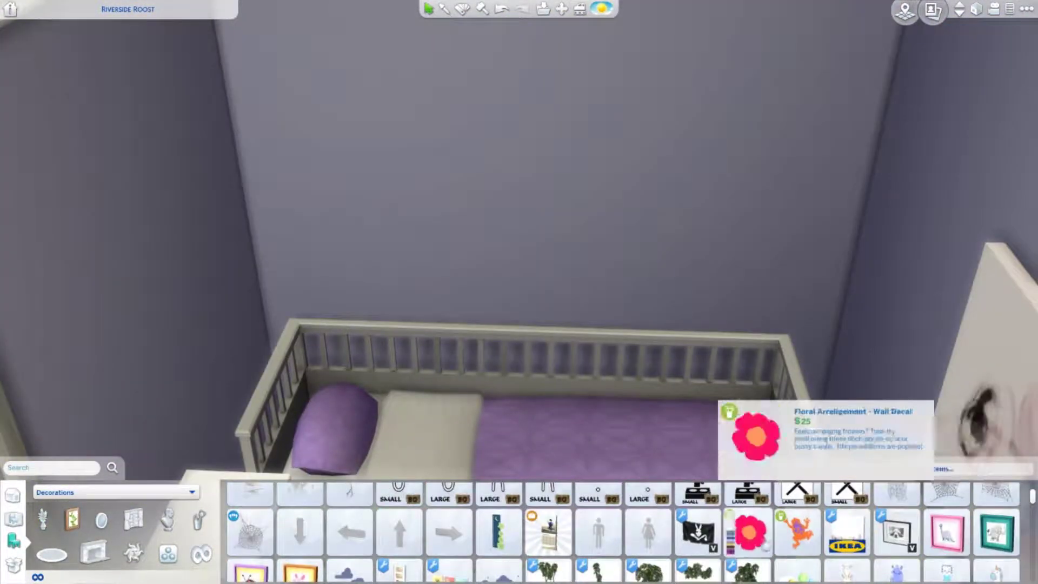
# Choose the Paris picture and the fairy poster for the nursery wall above the crib.
pyautogui.scroll(-5, 757, 533)
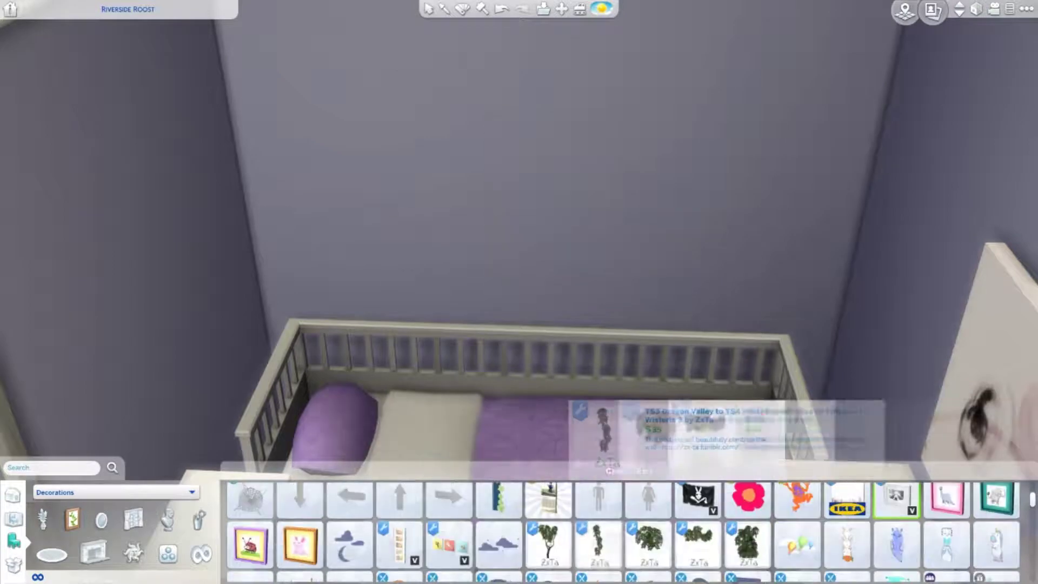
pyautogui.click(597, 557)
pyautogui.click(498, 556)
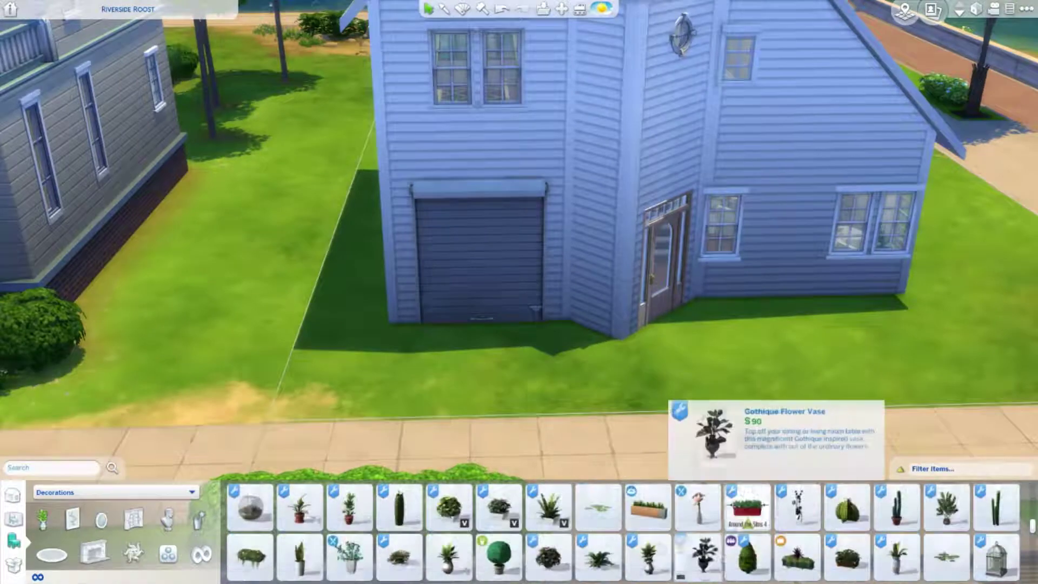
# Place a box of flowers beneath the upper front window.
pyautogui.click(454, 108)
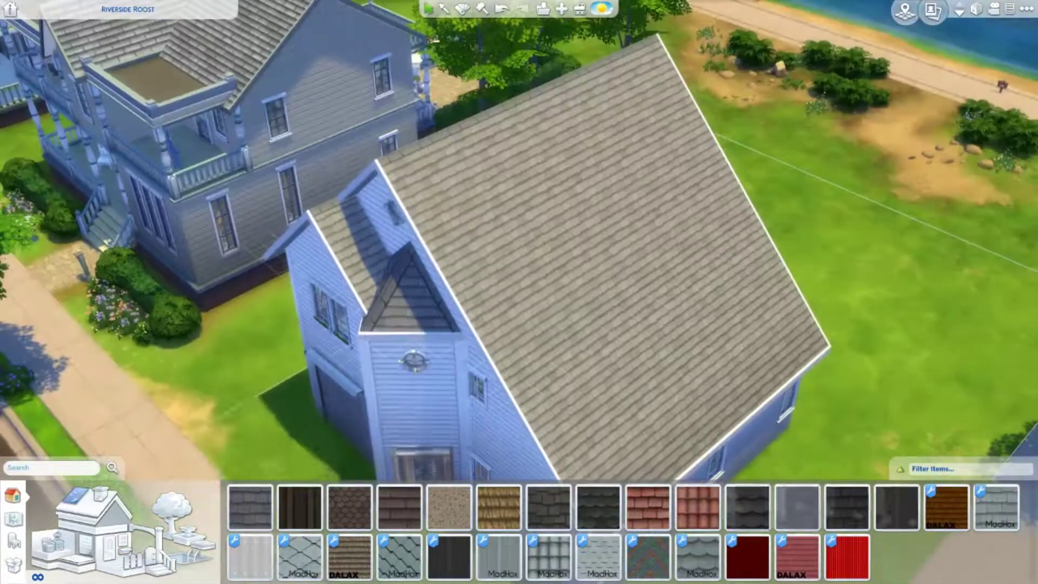
# Cover the roof in slate tiles using the dark green colour variant.
pyautogui.click(600, 556)
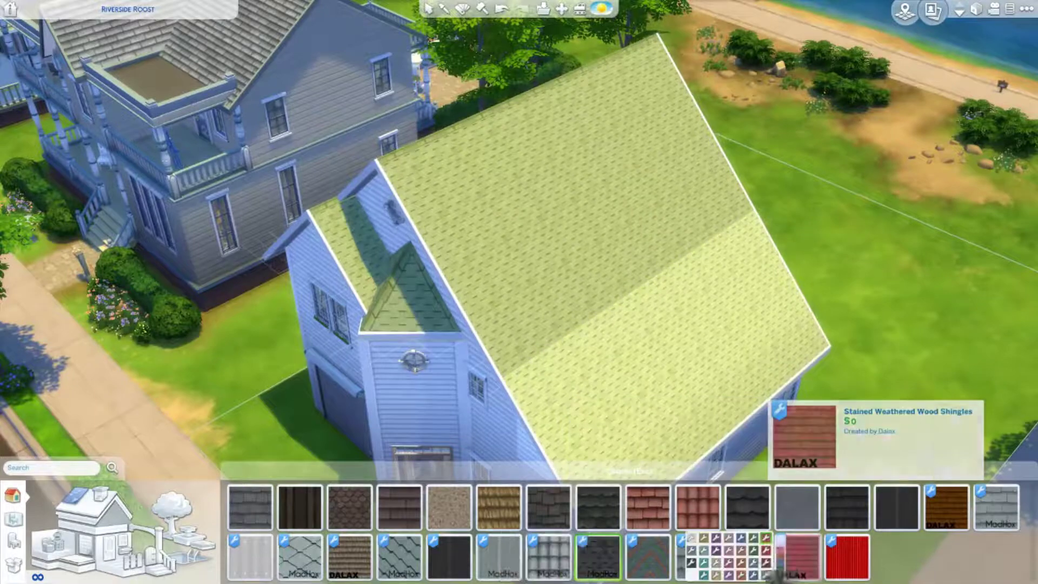
pyautogui.click(797, 506)
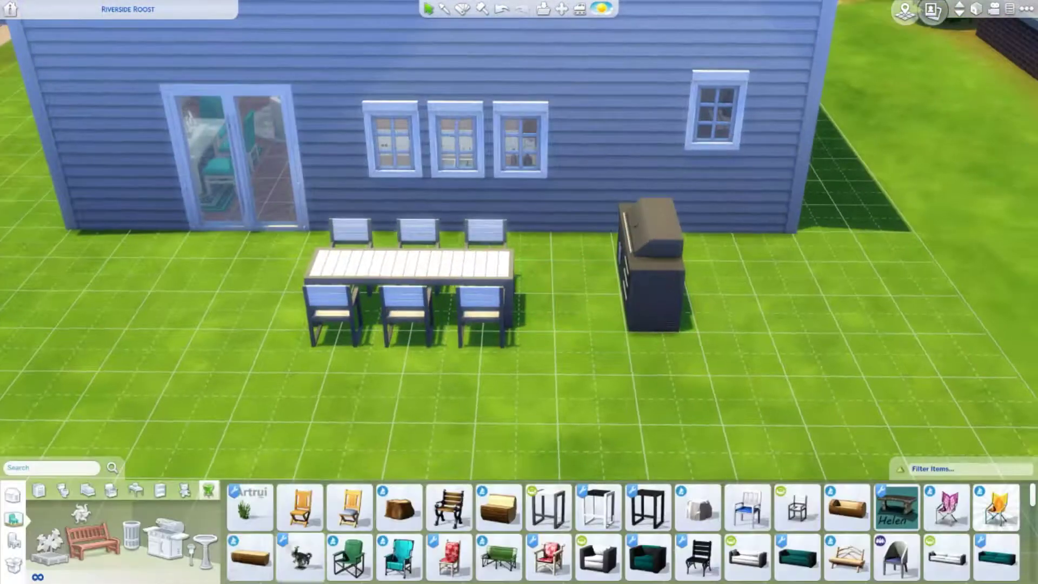
# Pick a side table for beside the grill, search 'para', and filter to coffee tables.
pyautogui.click(547, 508)
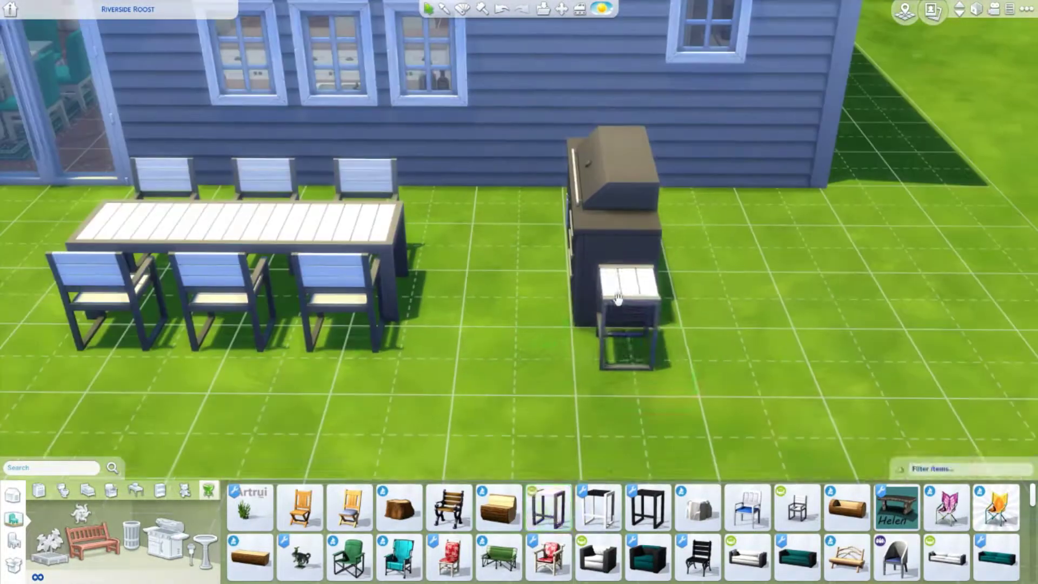
pyautogui.click(15, 542)
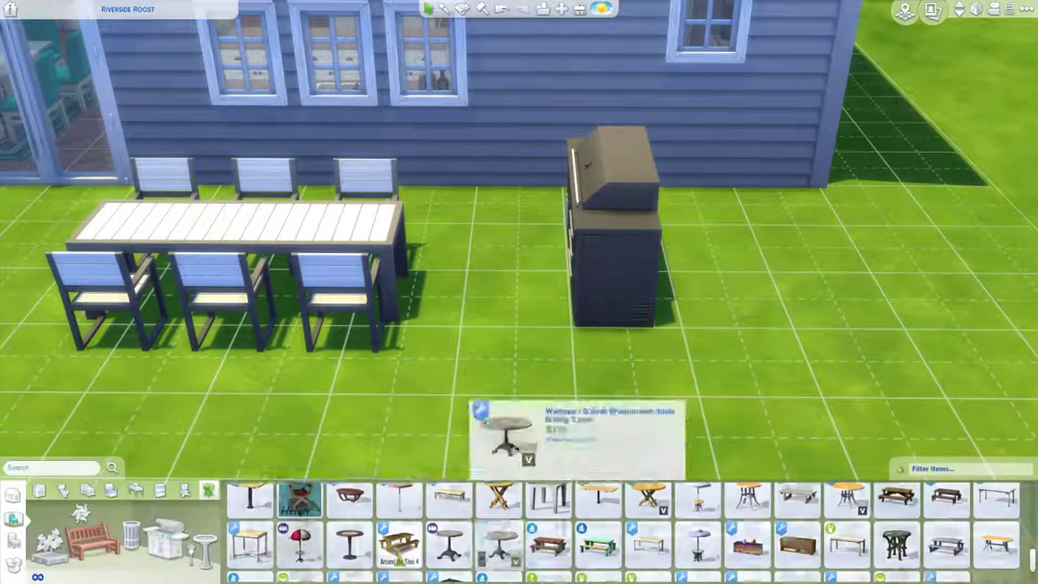
pyautogui.click(21, 544)
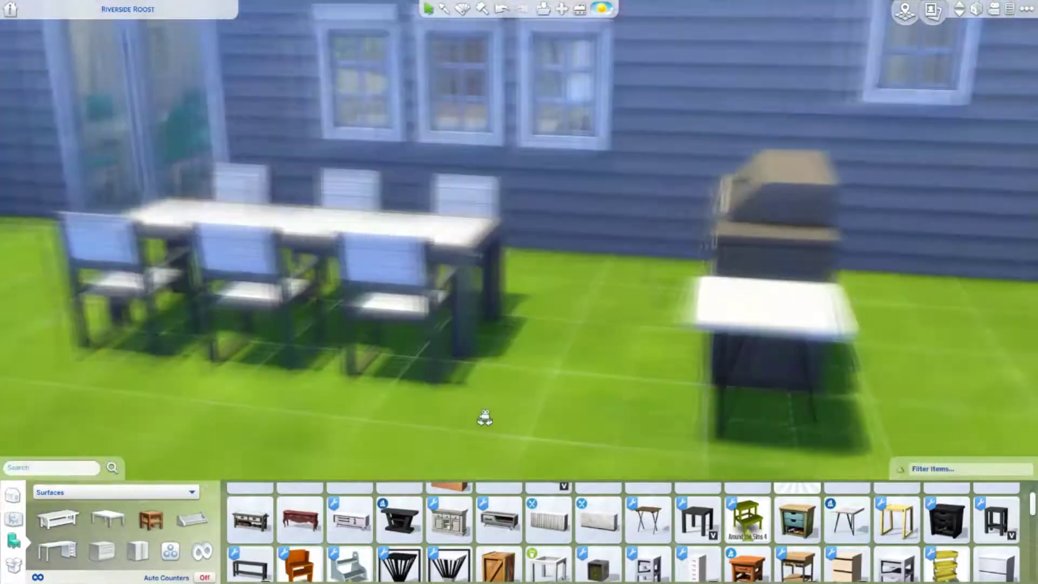
pyautogui.click(22, 469)
pyautogui.write('para')
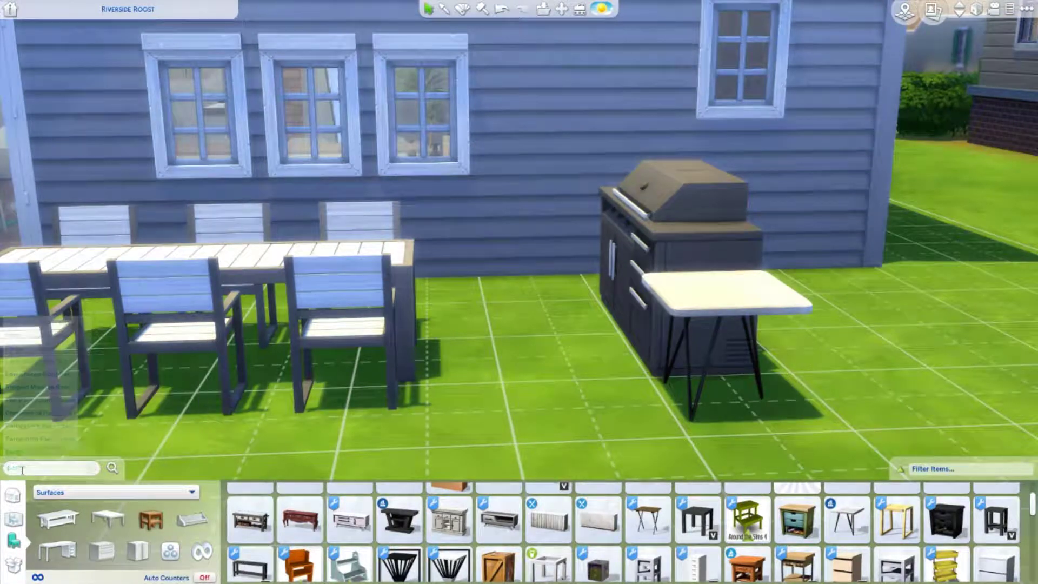
pyautogui.click(57, 519)
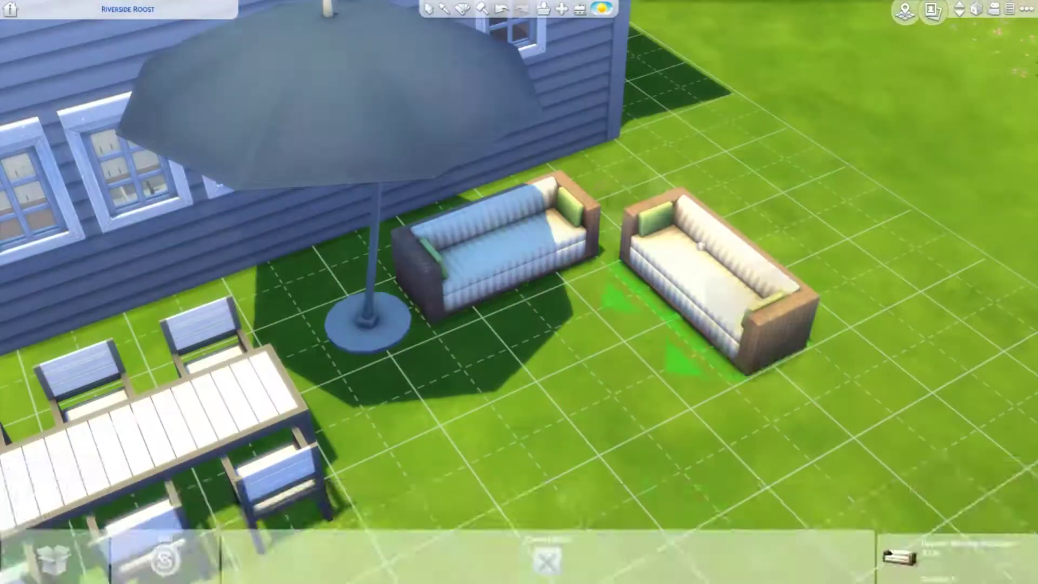
# Place the striped loveseat on the patio.
pyautogui.click(371, 302)
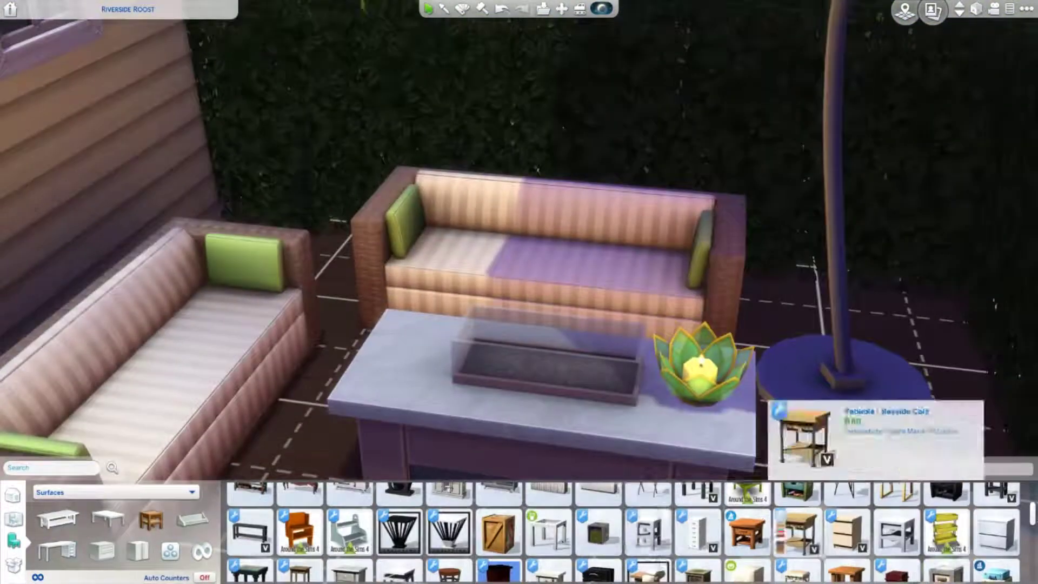
# Choose a glass end table for beside the patio sofa after trying a cube side table.
pyautogui.scroll(-2, 621, 533)
pyautogui.click(896, 533)
pyautogui.scroll(-1, 351, 540)
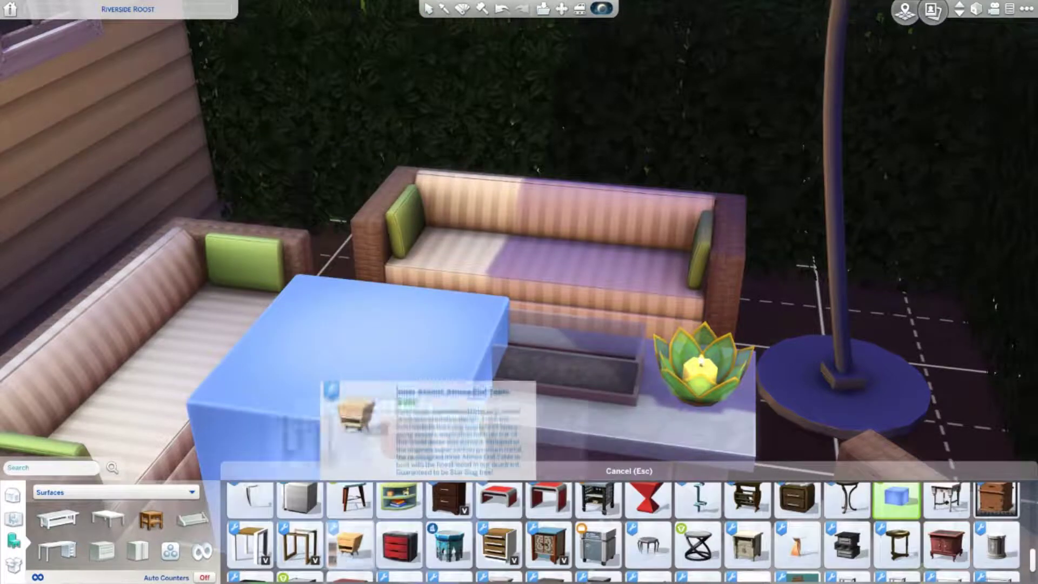
pyautogui.scroll(-1, 621, 533)
pyautogui.click(299, 554)
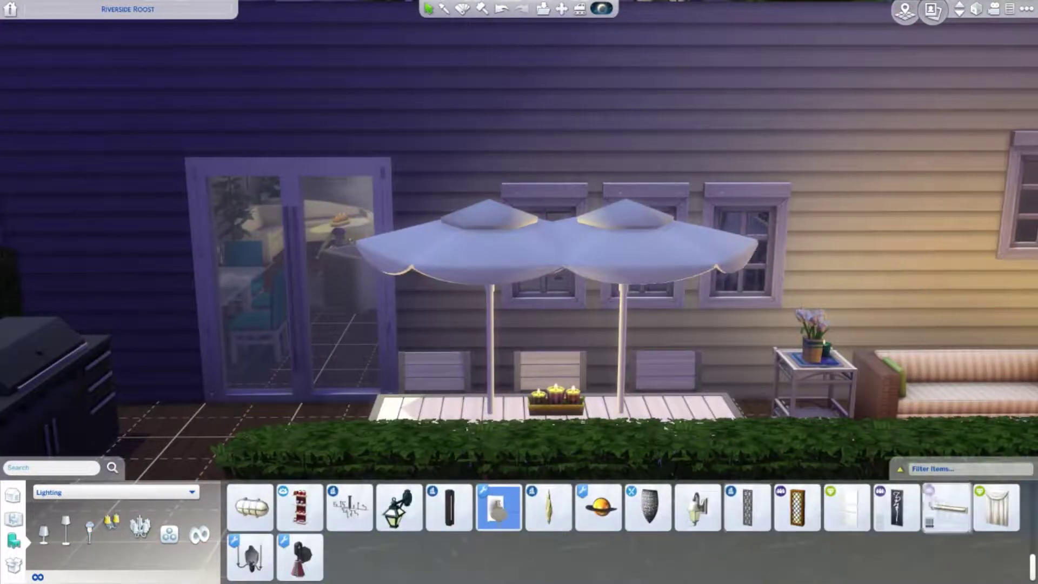
pyautogui.scroll(2, 300, 509)
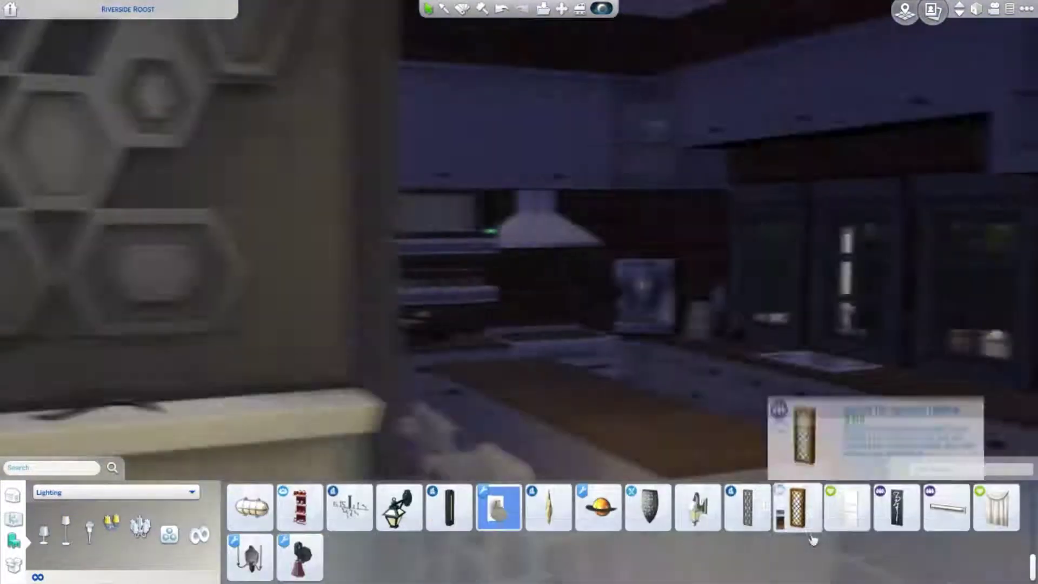
# Hang the three-pendant ceiling light over the indoor dining table.
pyautogui.scroll(2, 622, 532)
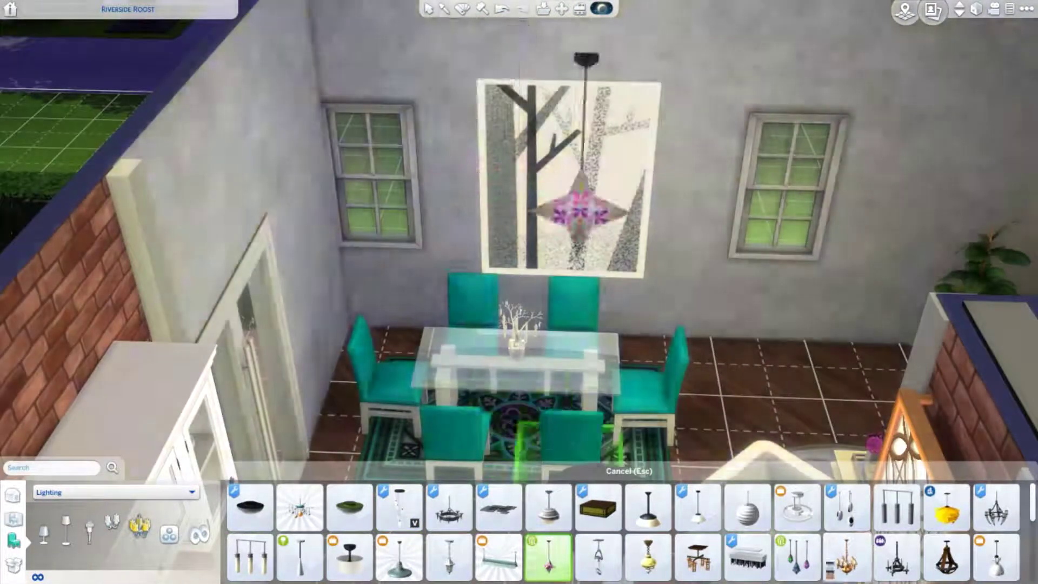
pyautogui.scroll(-5, 697, 543)
pyautogui.scroll(1, 548, 532)
pyautogui.click(548, 533)
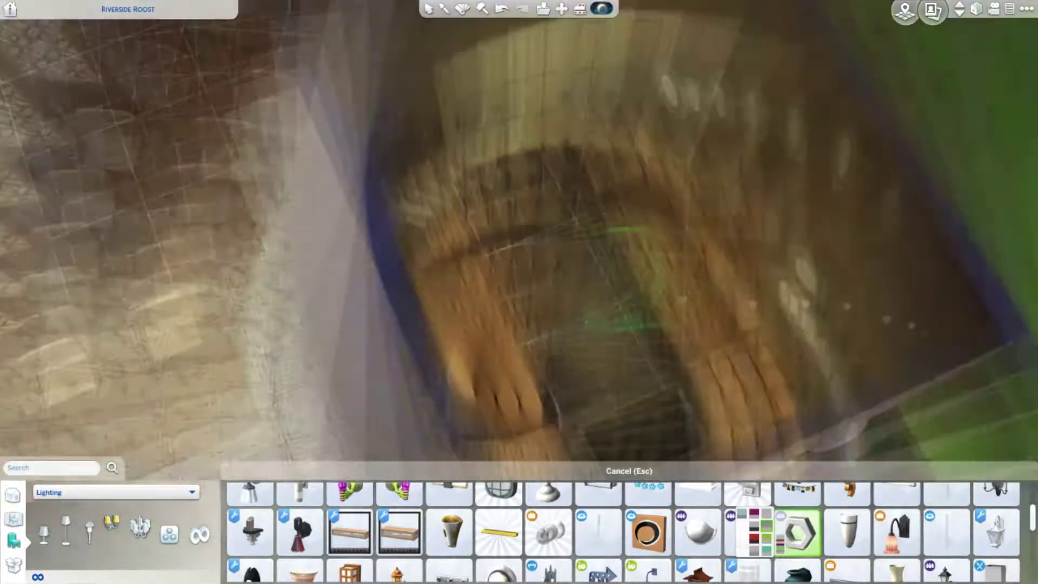
# Cancel the ceiling light and select the white bowl sconce for the bedroom wall.
pyautogui.press('Escape')
pyautogui.click(697, 532)
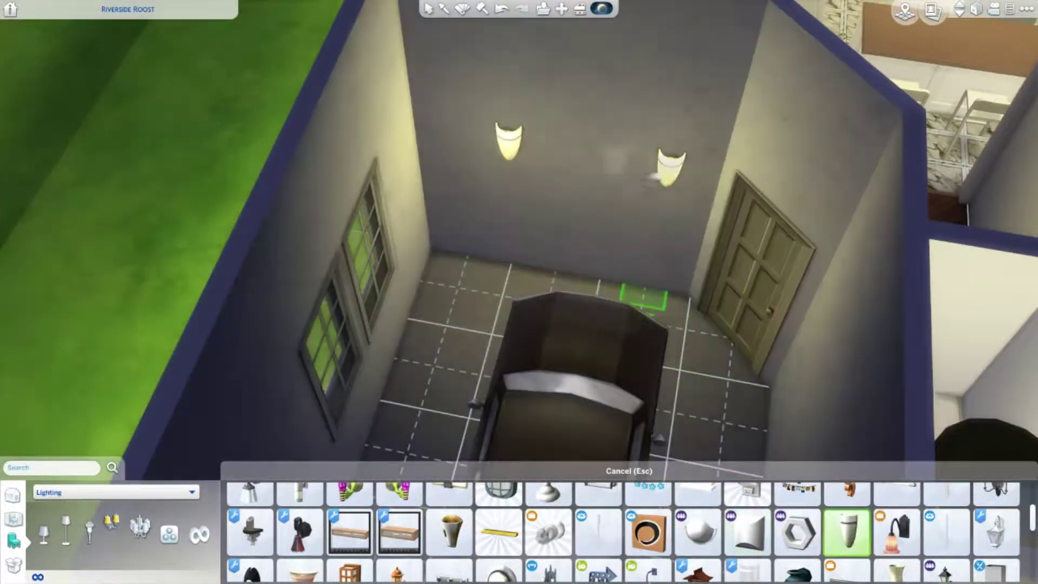
pyautogui.press('e')
pyautogui.scroll(-1, 621, 532)
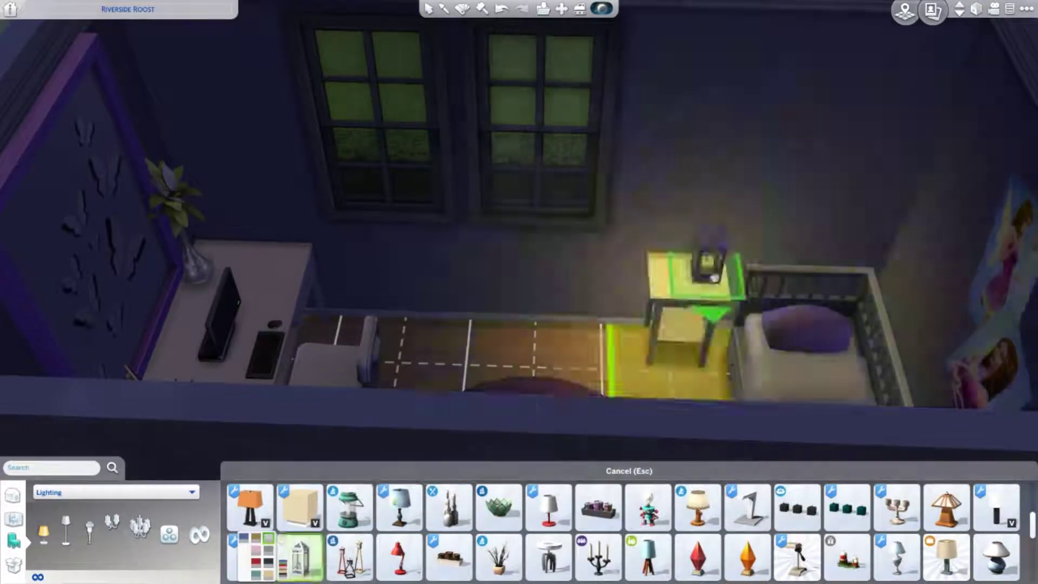
pyautogui.scroll(1, 300, 546)
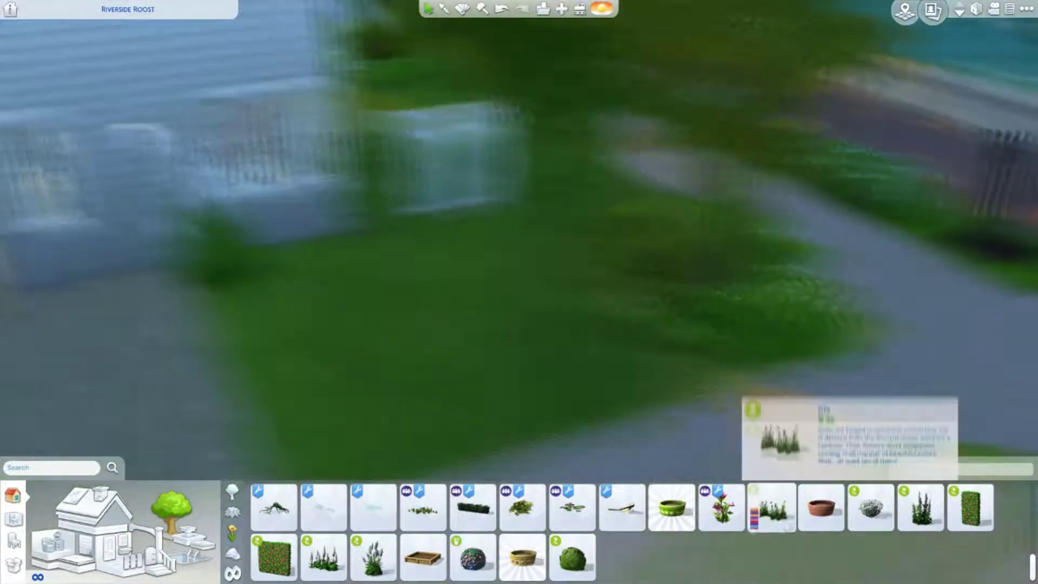
# Plant a flowering plant and a yellow flower bed in the front garden.
pyautogui.click(721, 507)
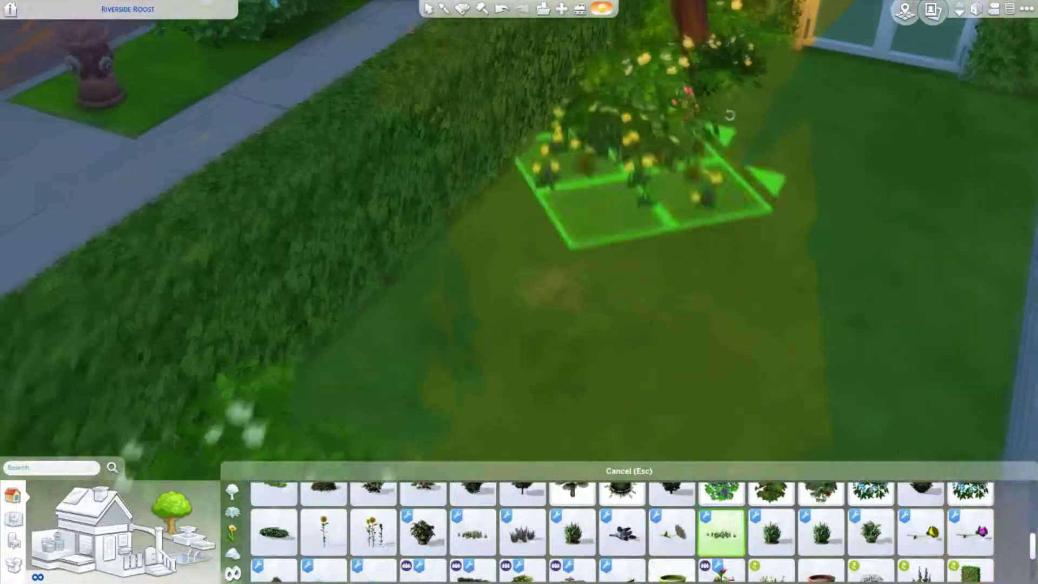
pyautogui.click(522, 533)
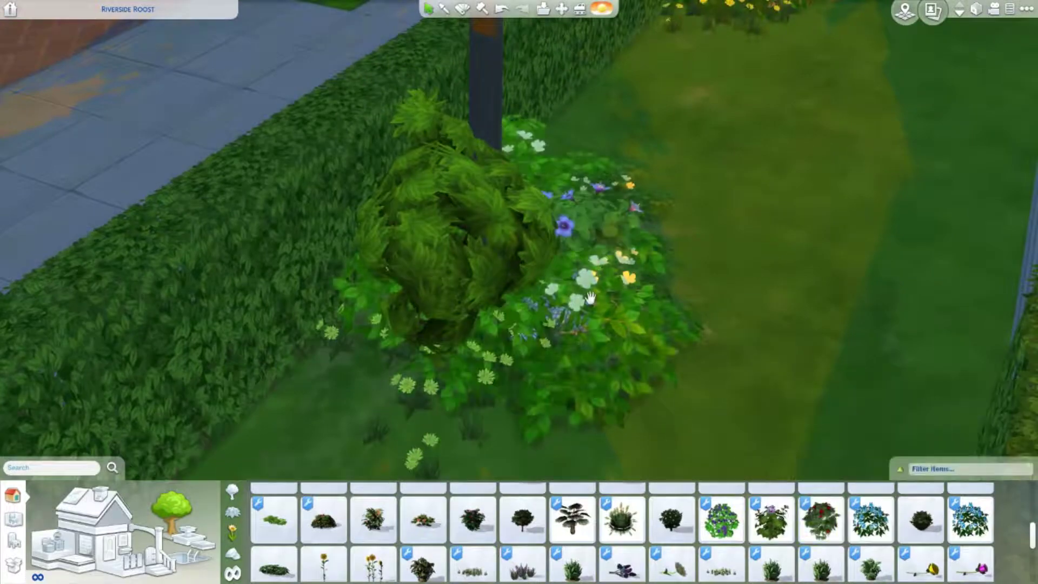